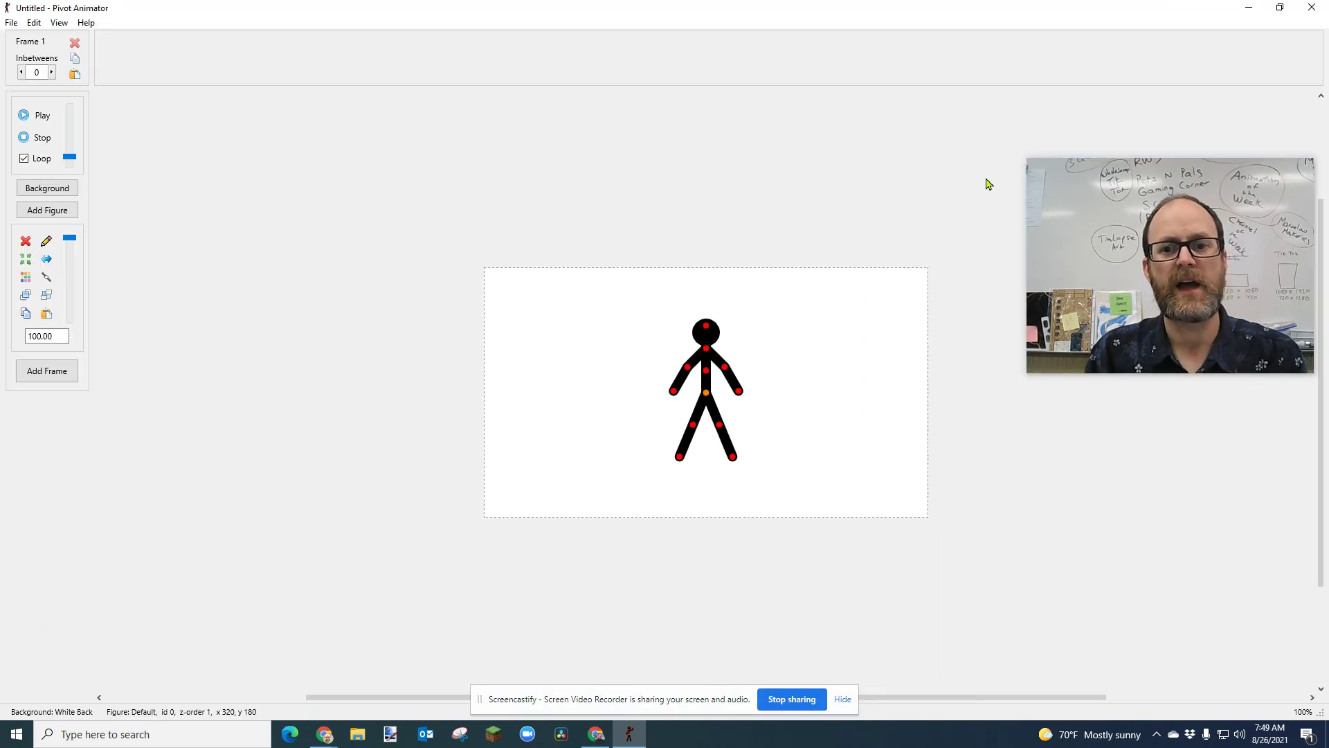
Drag the default stick figure by its hip down toward the lower left of the stage
{"action": "left_click_drag", "start_coordinate": [1109, 243], "coordinate": [1076, 176]}
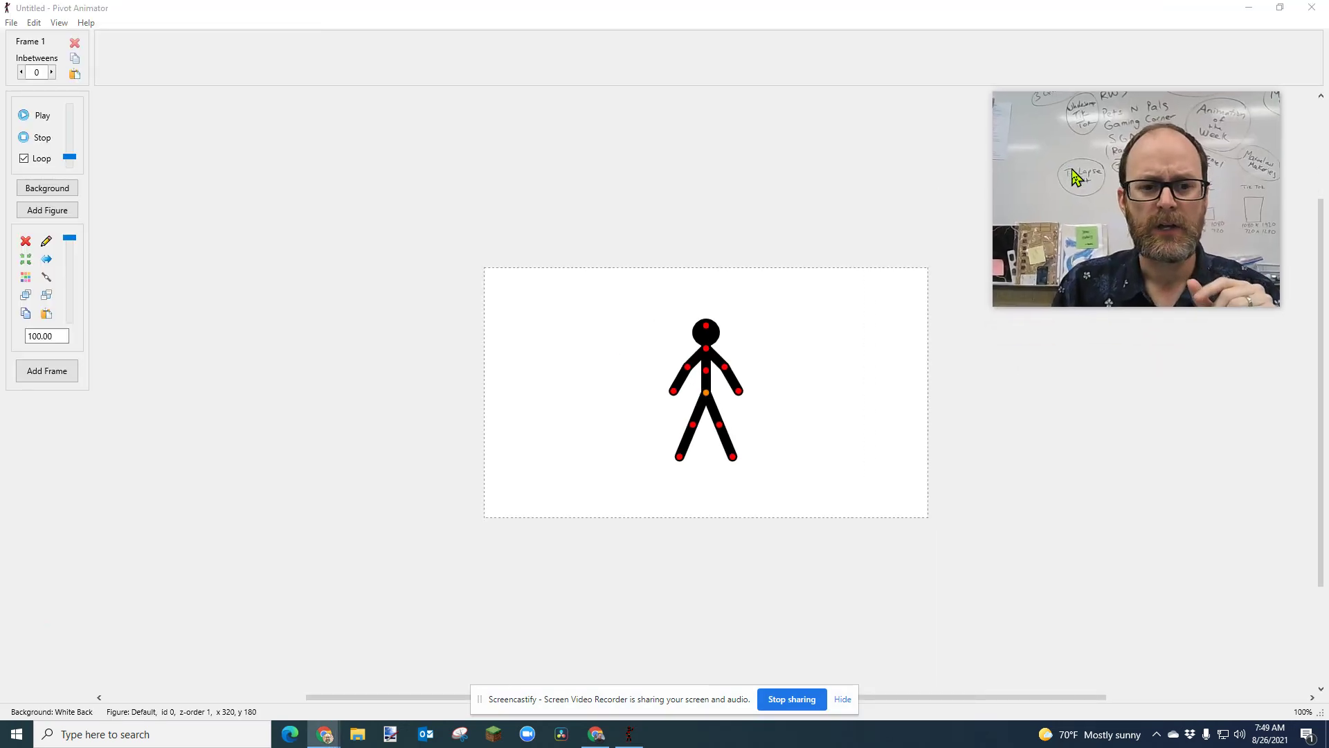
{"action": "left_click", "coordinate": [709, 398]}
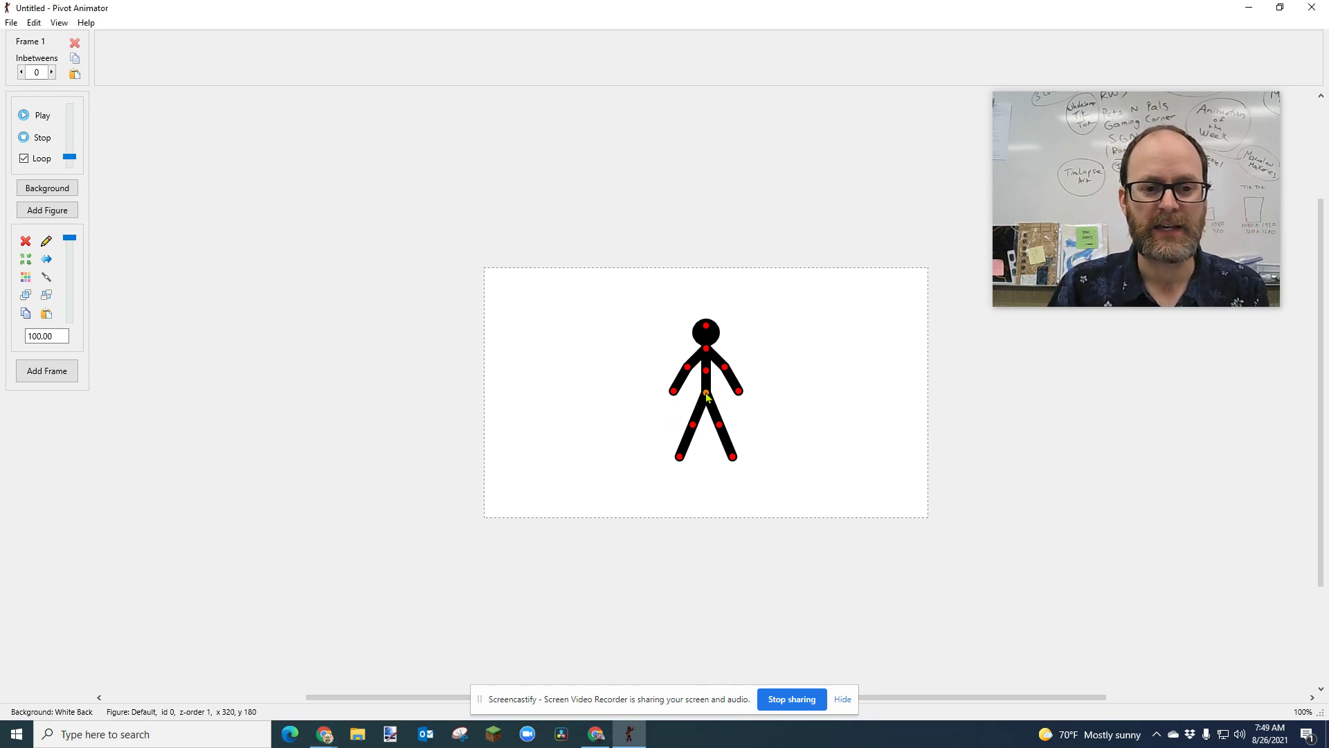
{"action": "left_click_drag", "start_coordinate": [709, 398], "coordinate": [574, 438]}
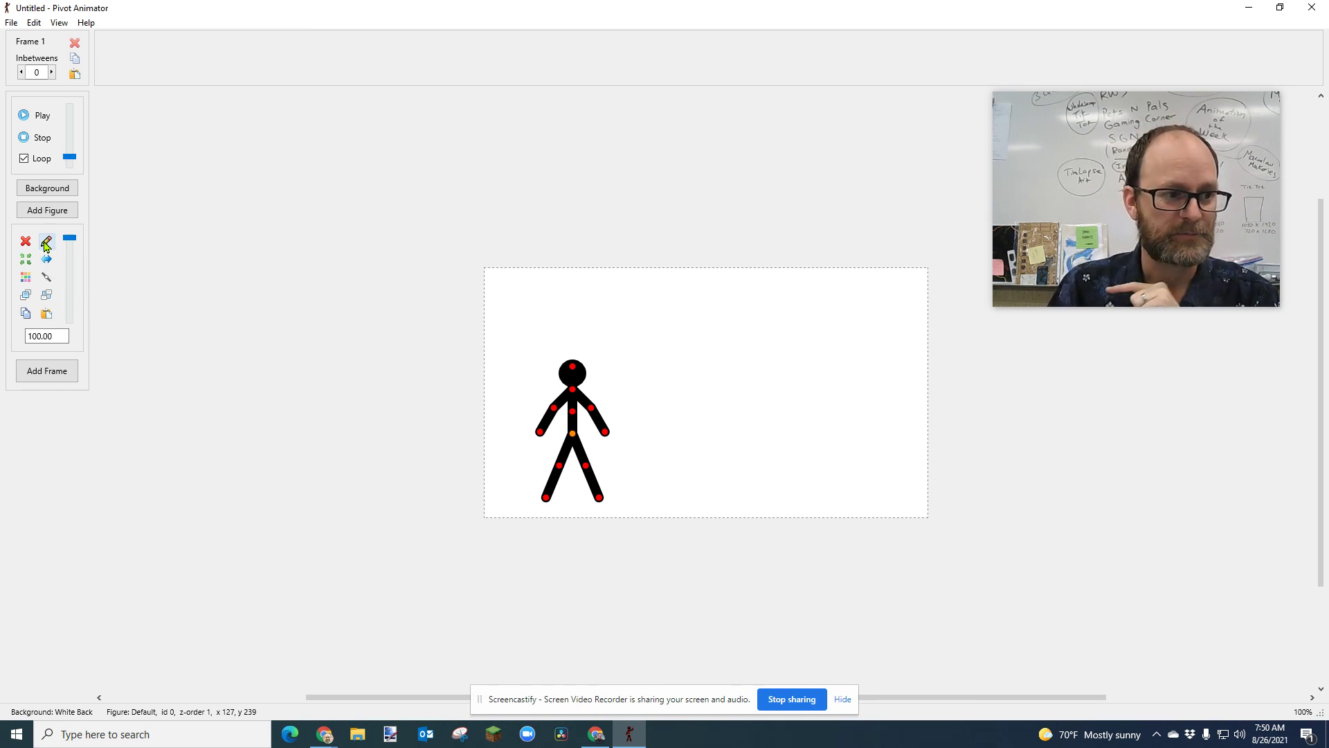
{"action": "left_click", "coordinate": [11, 22]}
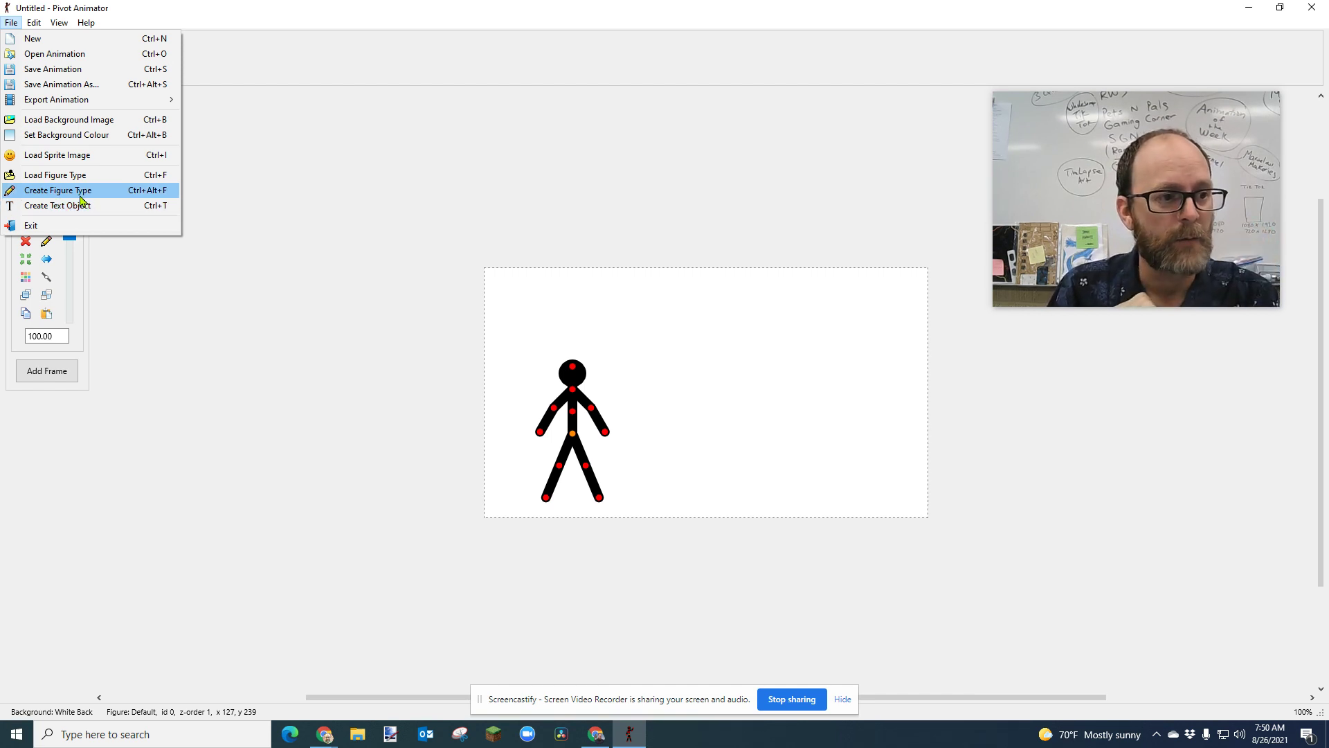
Create a new figure type in Figure Builder, replacing its starting line with a single circle
{"action": "left_click", "coordinate": [56, 193]}
{"action": "left_click_drag", "start_coordinate": [644, 225], "coordinate": [461, 133]}
{"action": "left_click_drag", "start_coordinate": [510, 241], "coordinate": [513, 296]}
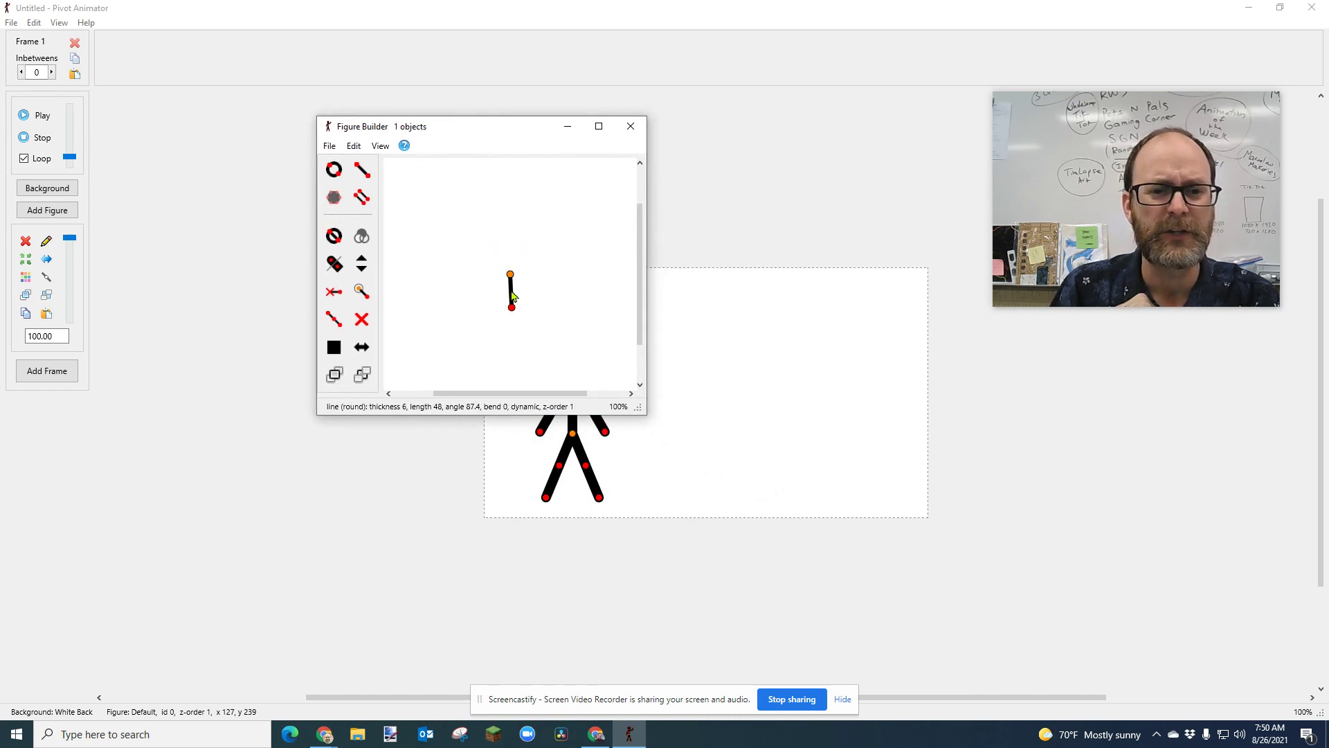
{"action": "left_click", "coordinate": [336, 174]}
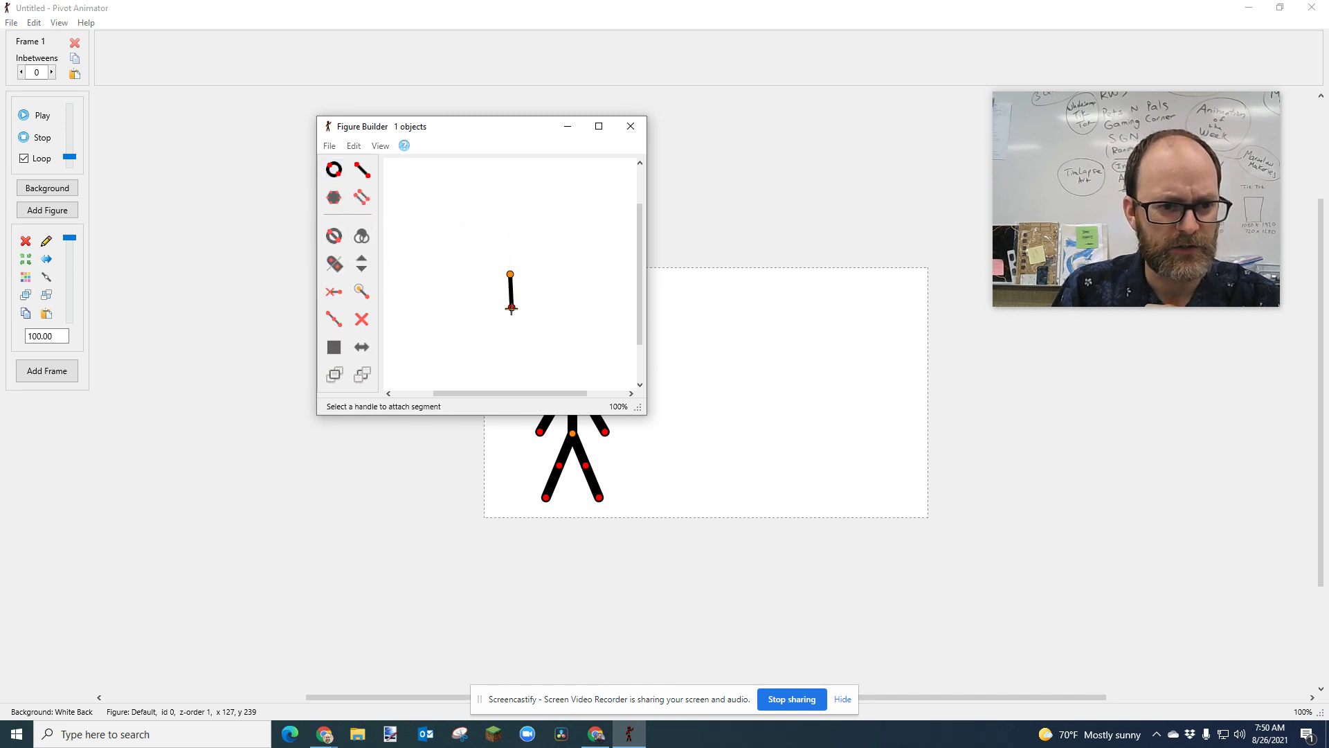
{"action": "left_click_drag", "start_coordinate": [511, 308], "coordinate": [512, 339]}
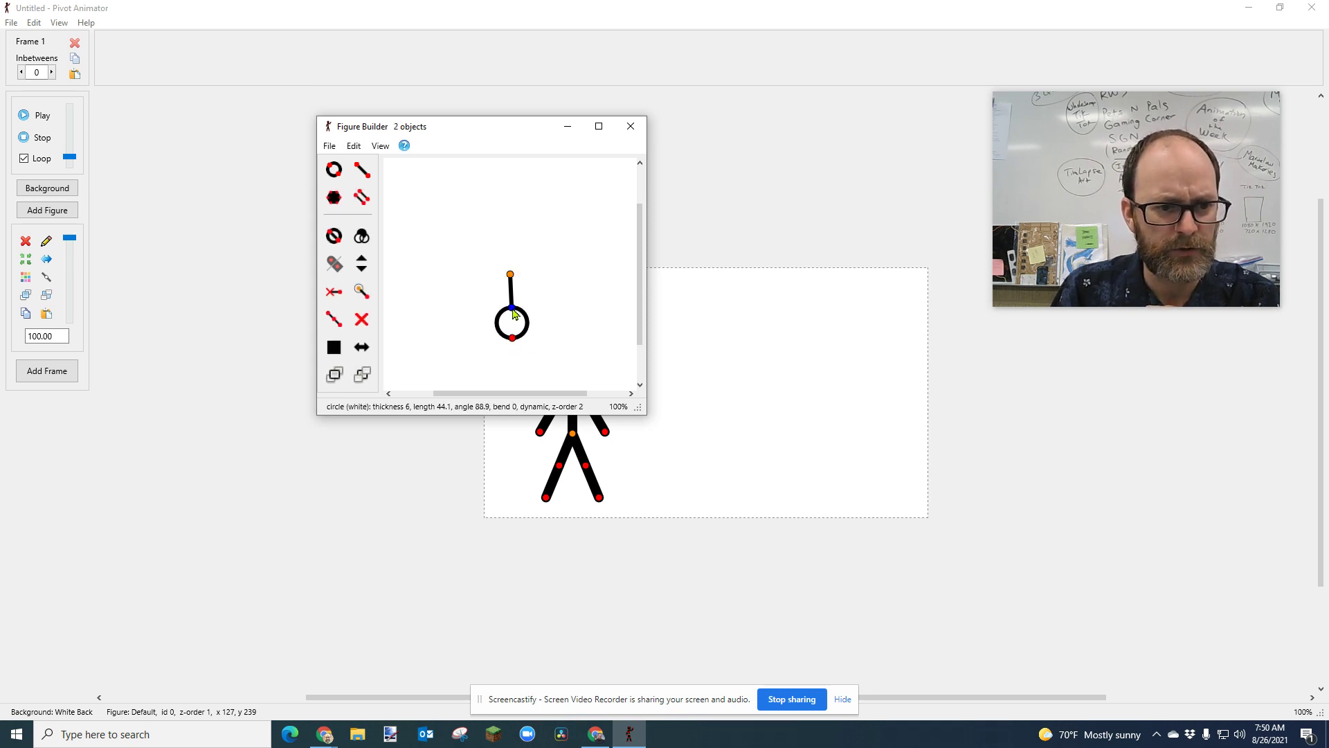
{"action": "left_click", "coordinate": [512, 308]}
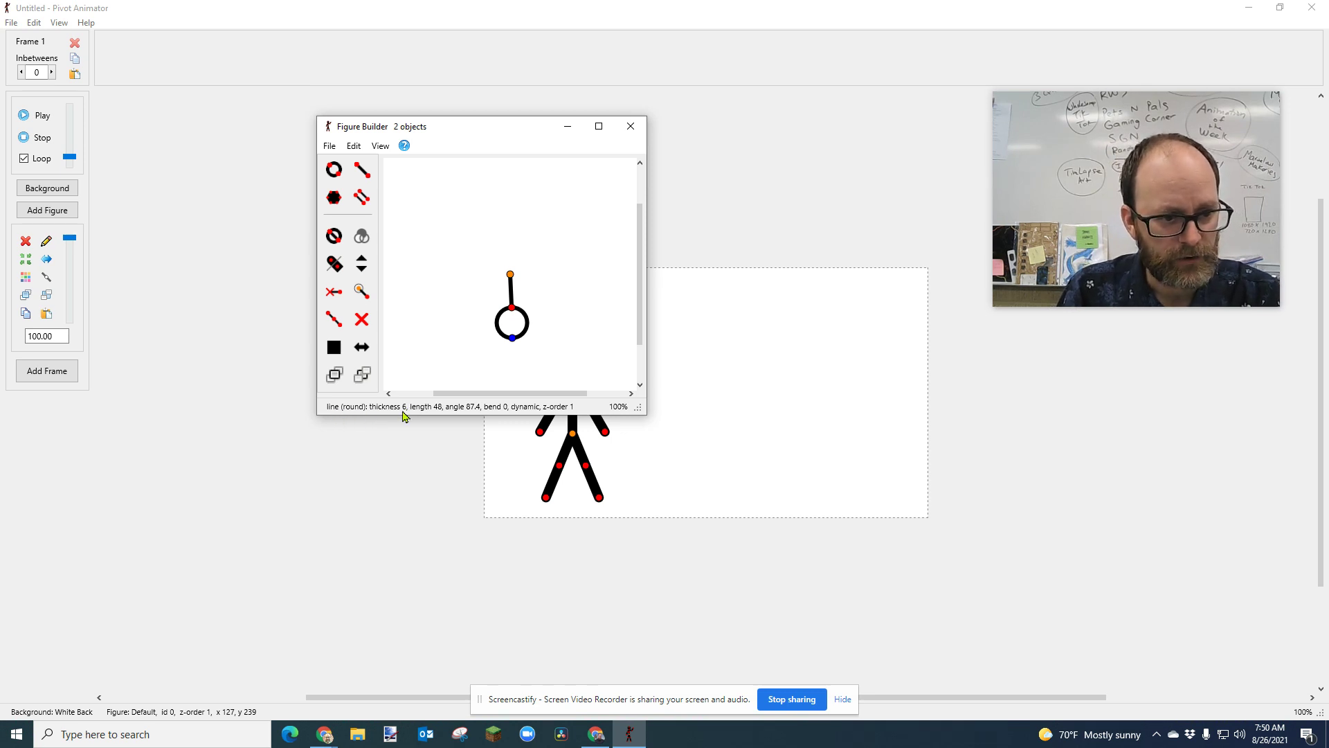
{"action": "left_click", "coordinate": [361, 320]}
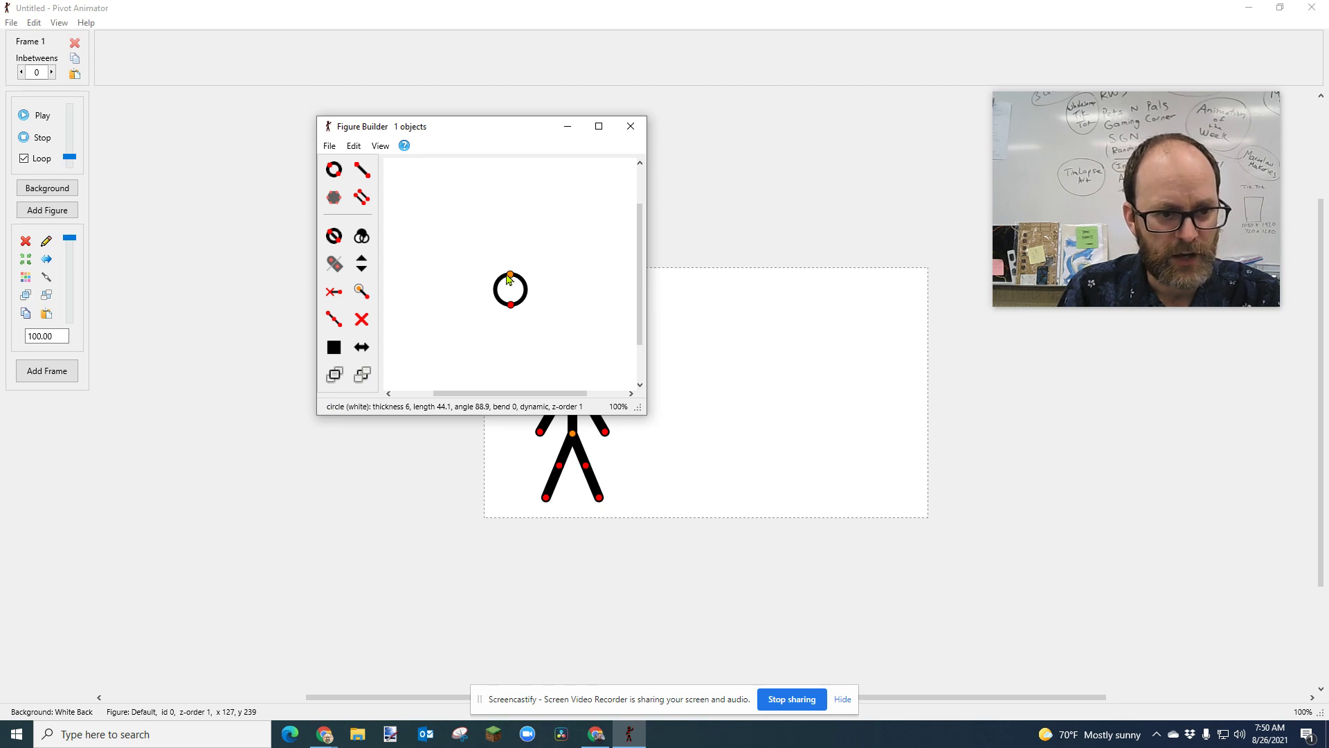
{"action": "left_click_drag", "start_coordinate": [511, 277], "coordinate": [515, 255]}
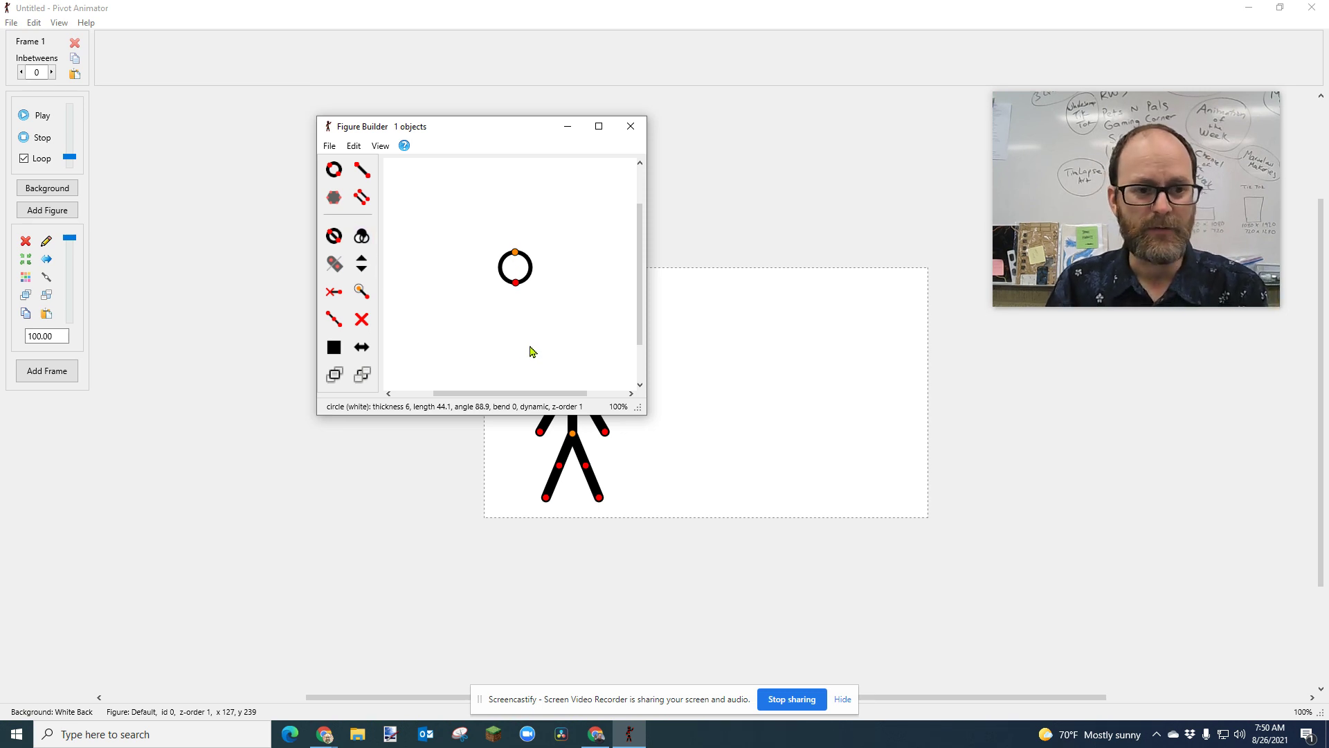
Make the circle solid-filled and orange, then rotate it slightly around its joint
{"action": "key", "text": "f"}
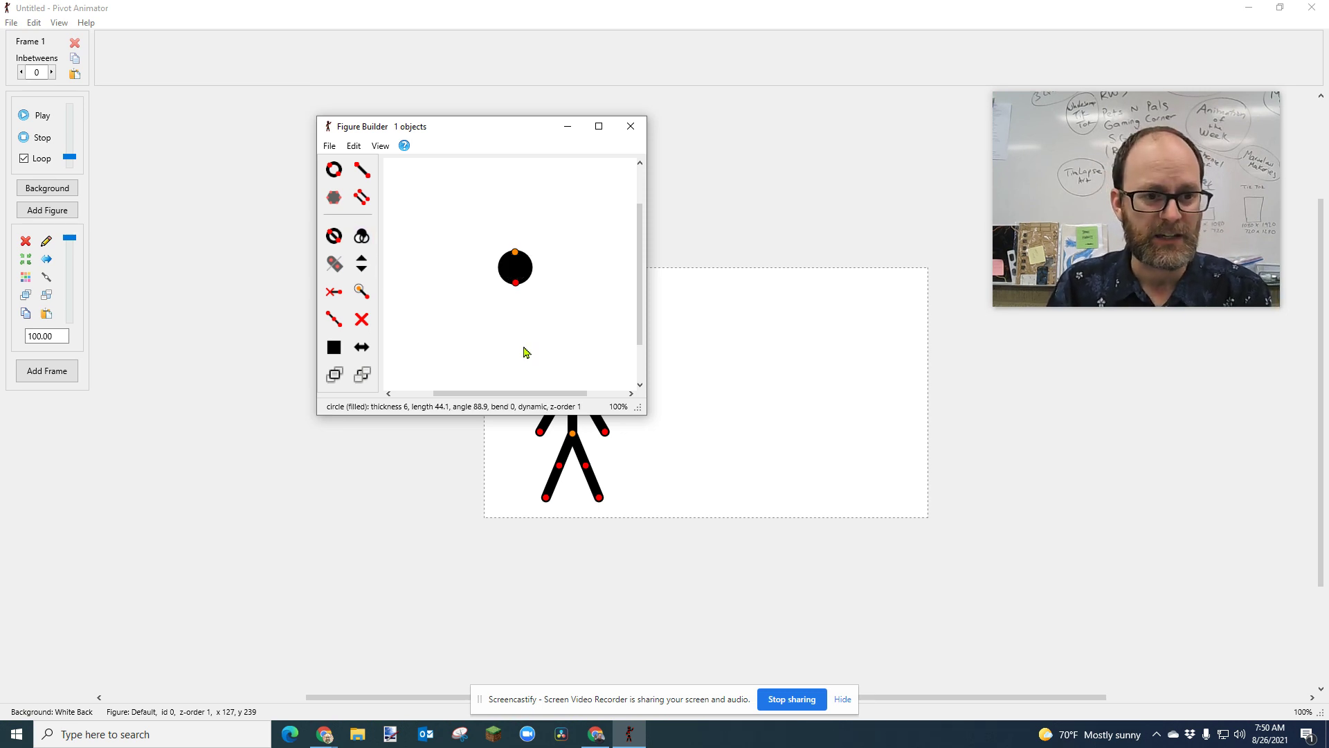
{"action": "left_click", "coordinate": [336, 348]}
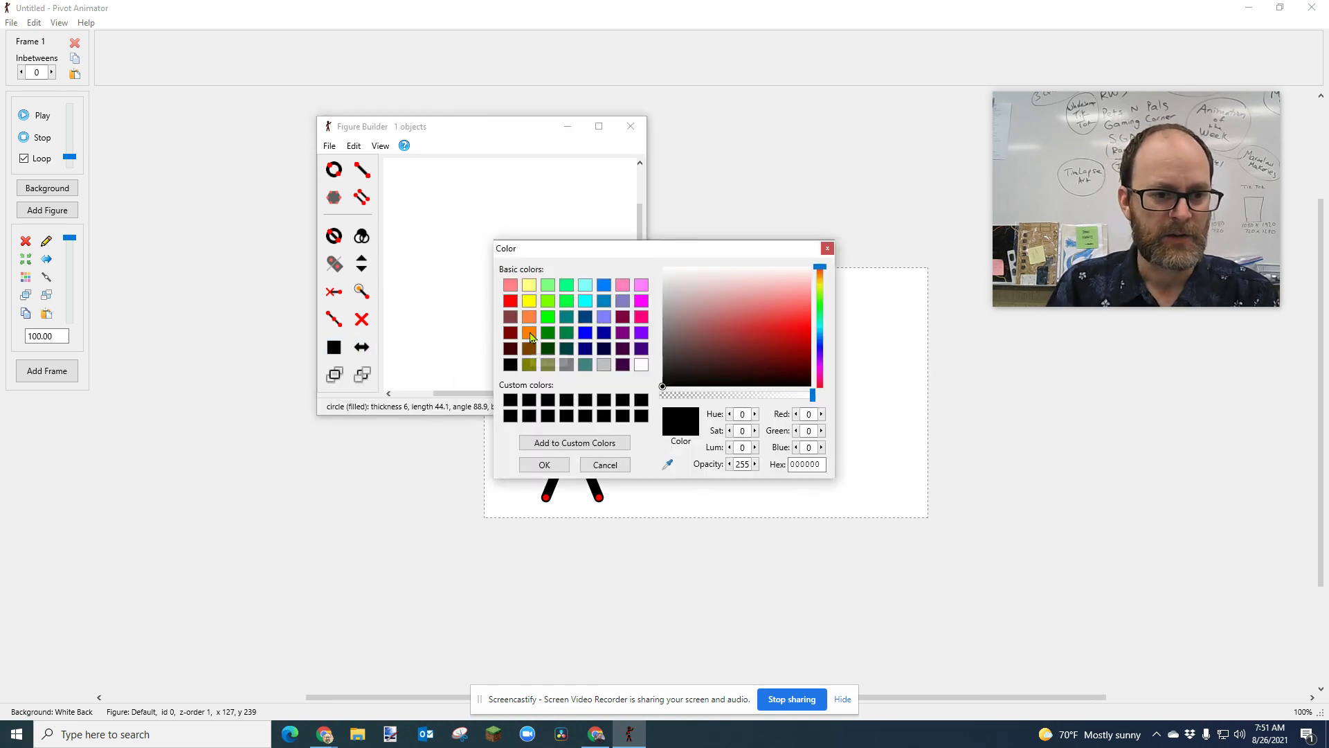
{"action": "left_click", "coordinate": [530, 335]}
{"action": "left_click", "coordinate": [545, 465]}
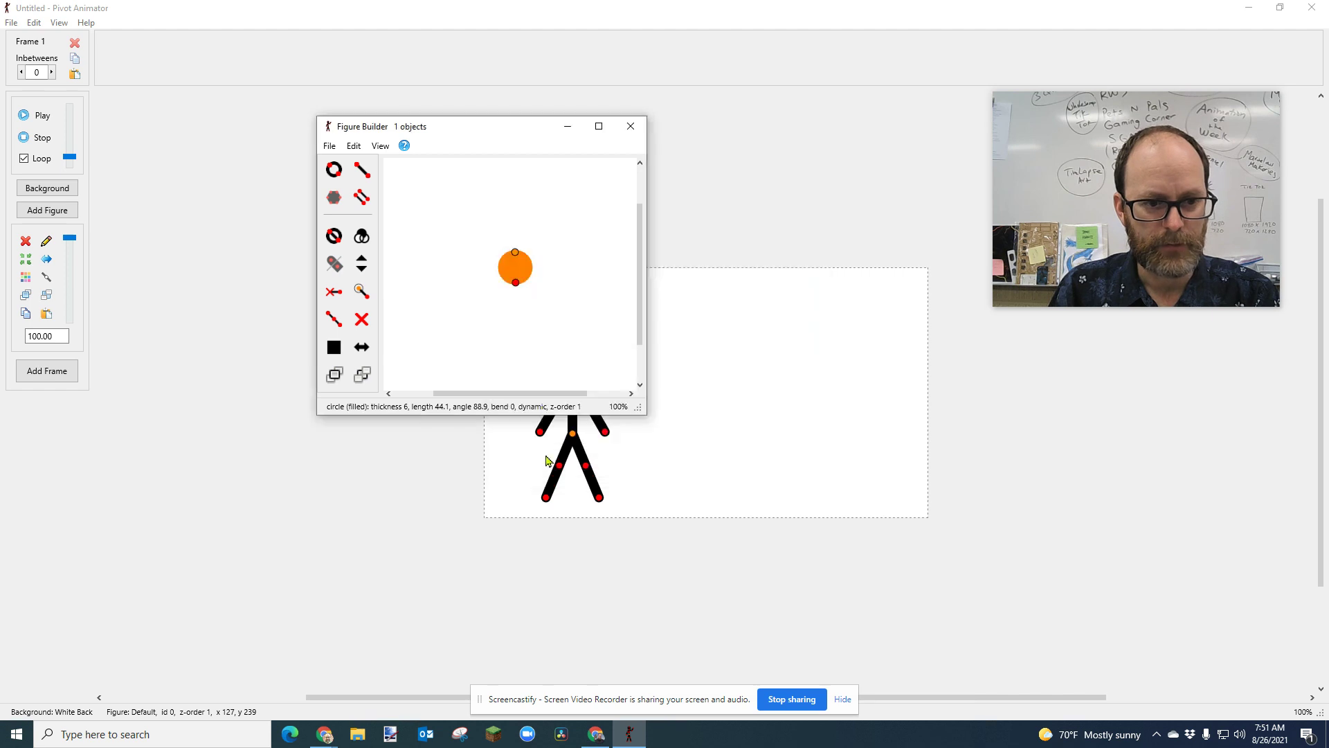
{"action": "mouse_move", "coordinate": [518, 289]}
{"action": "left_mouse_down"}
{"action": "mouse_move", "coordinate": [555, 300]}
{"action": "mouse_move", "coordinate": [555, 214]}
{"action": "mouse_move", "coordinate": [558, 249]}
{"action": "mouse_move", "coordinate": [515, 295]}
{"action": "left_mouse_up"}
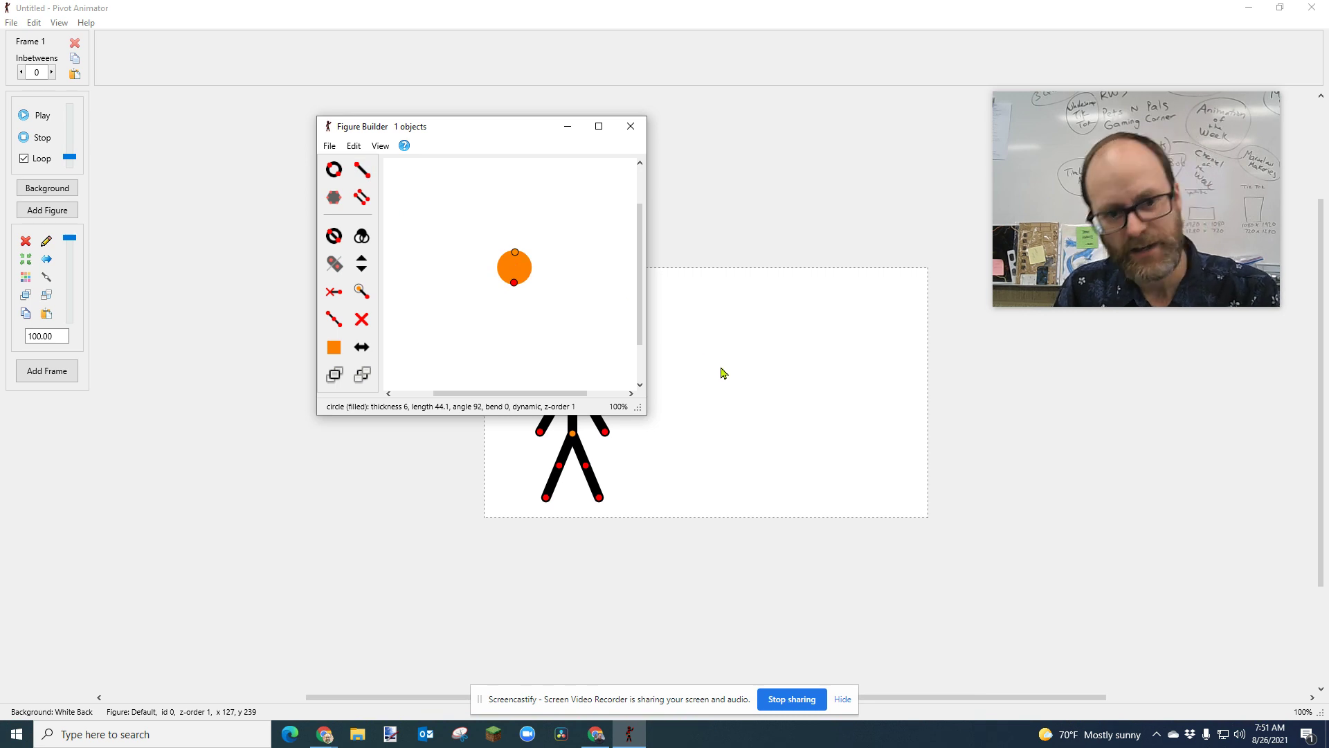
{"action": "left_click", "coordinate": [329, 146]}
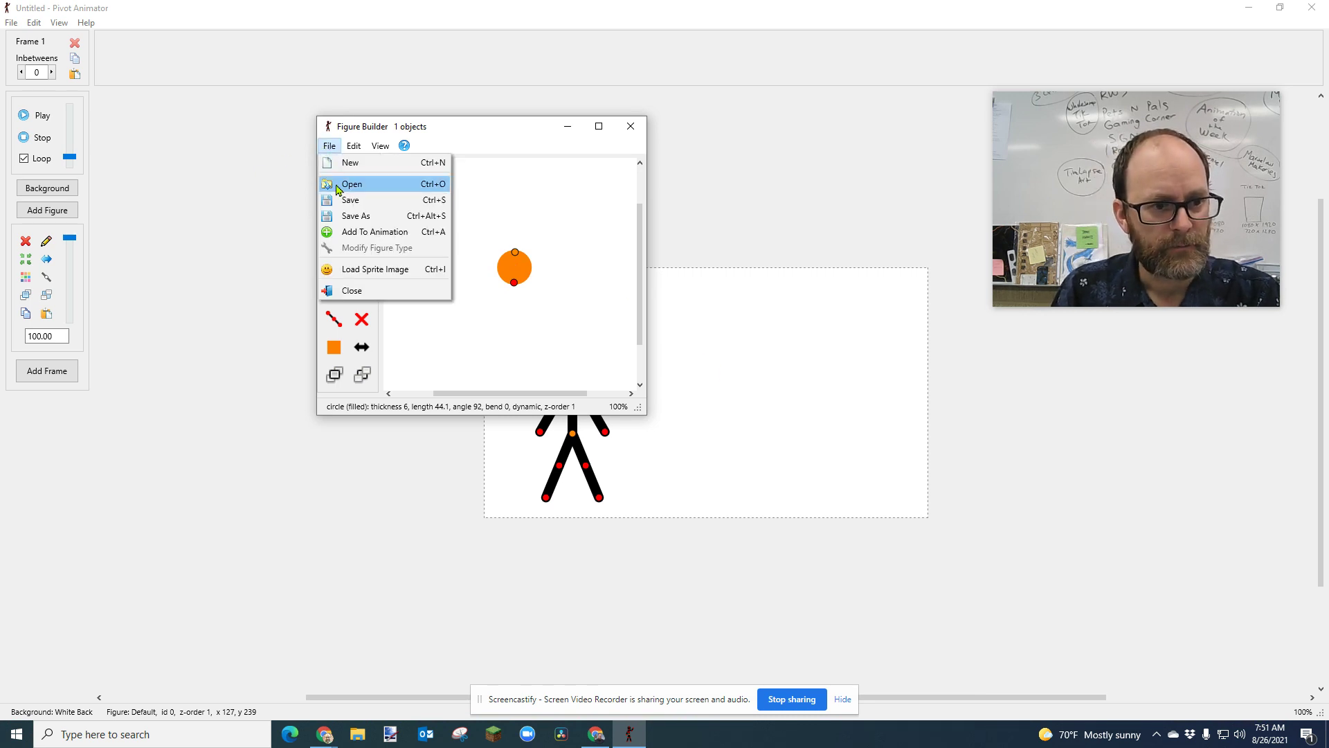
Add the orange circle to the animation as a figure named 'Basketball'
{"action": "left_click", "coordinate": [388, 232]}
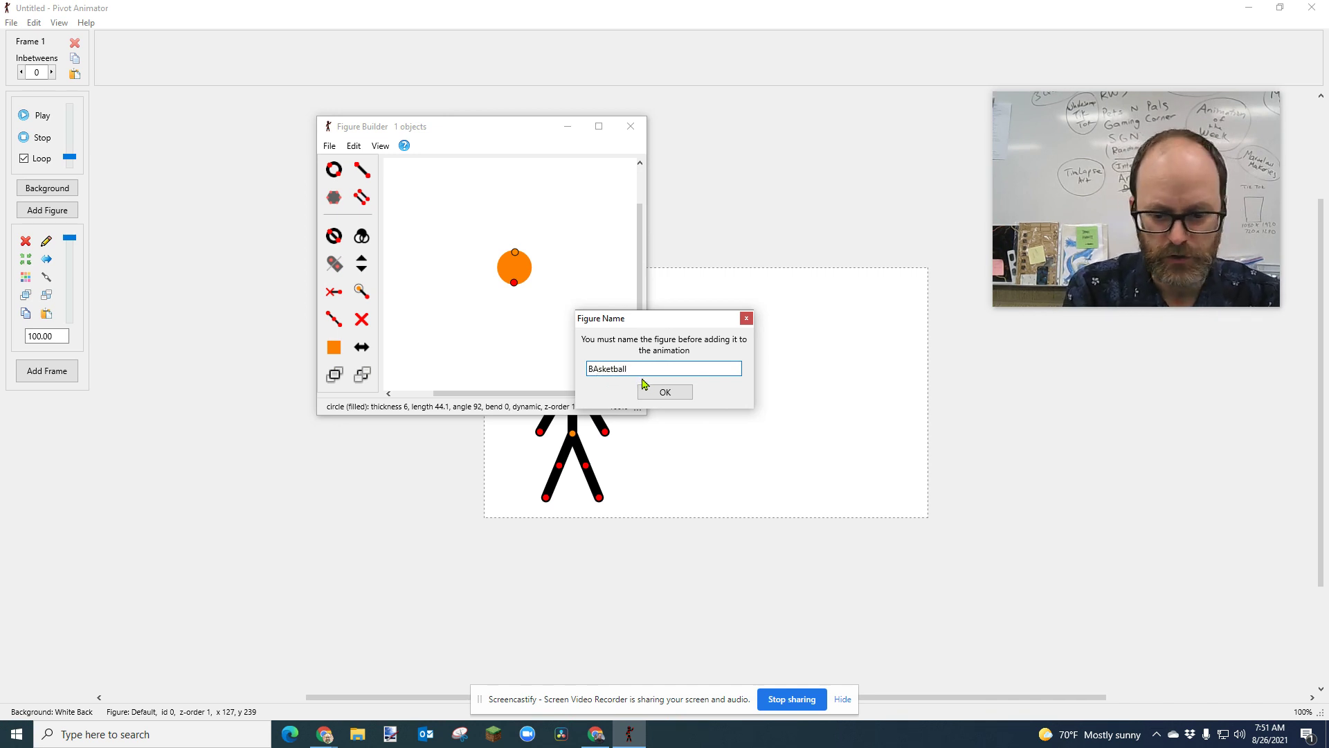
{"action": "key", "text": "BackSpace"}
{"action": "type", "text": "a"}
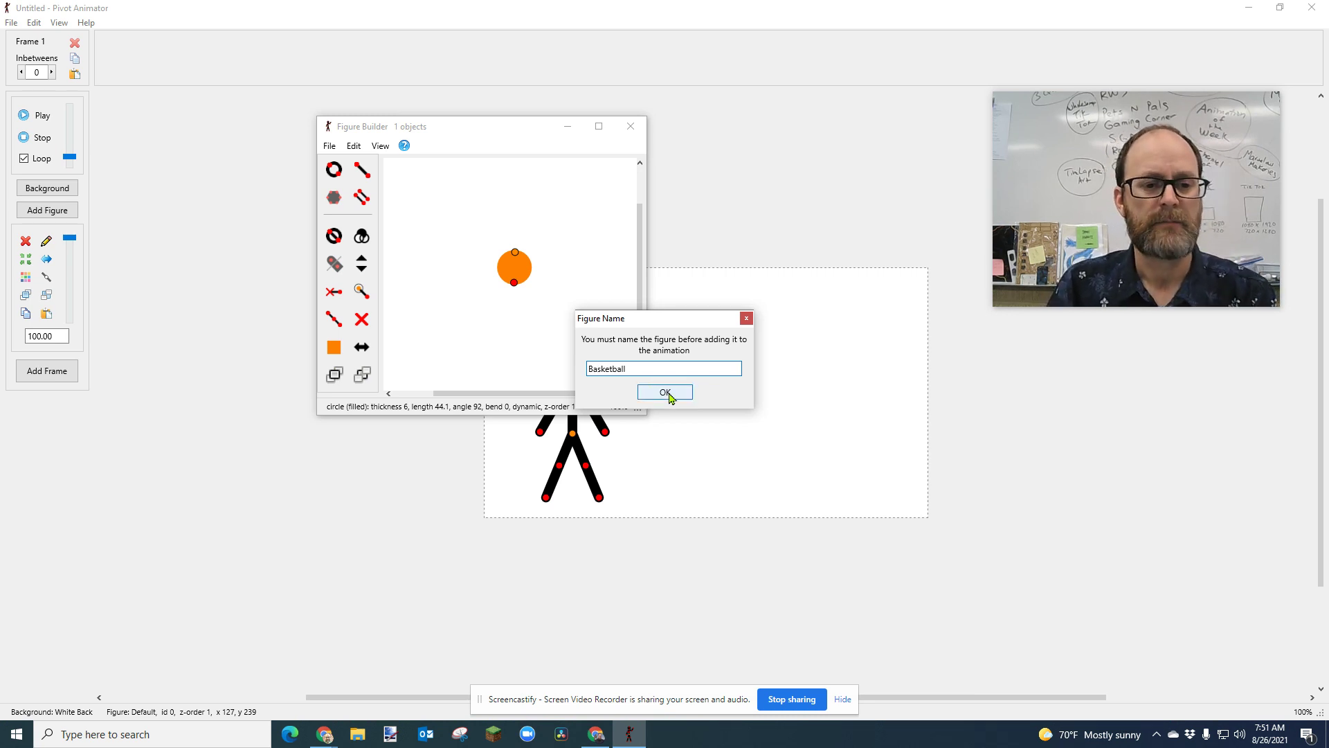
{"action": "left_click", "coordinate": [666, 392]}
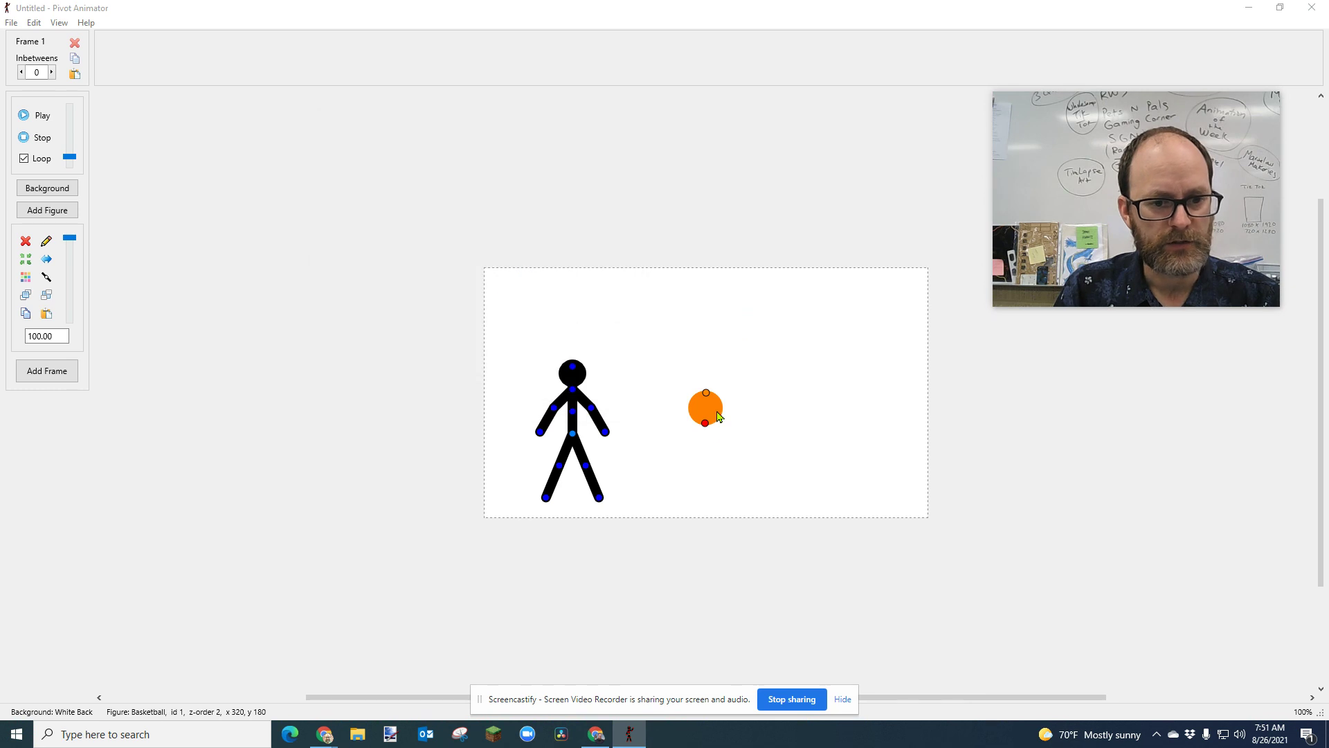
{"action": "left_click", "coordinate": [47, 242]}
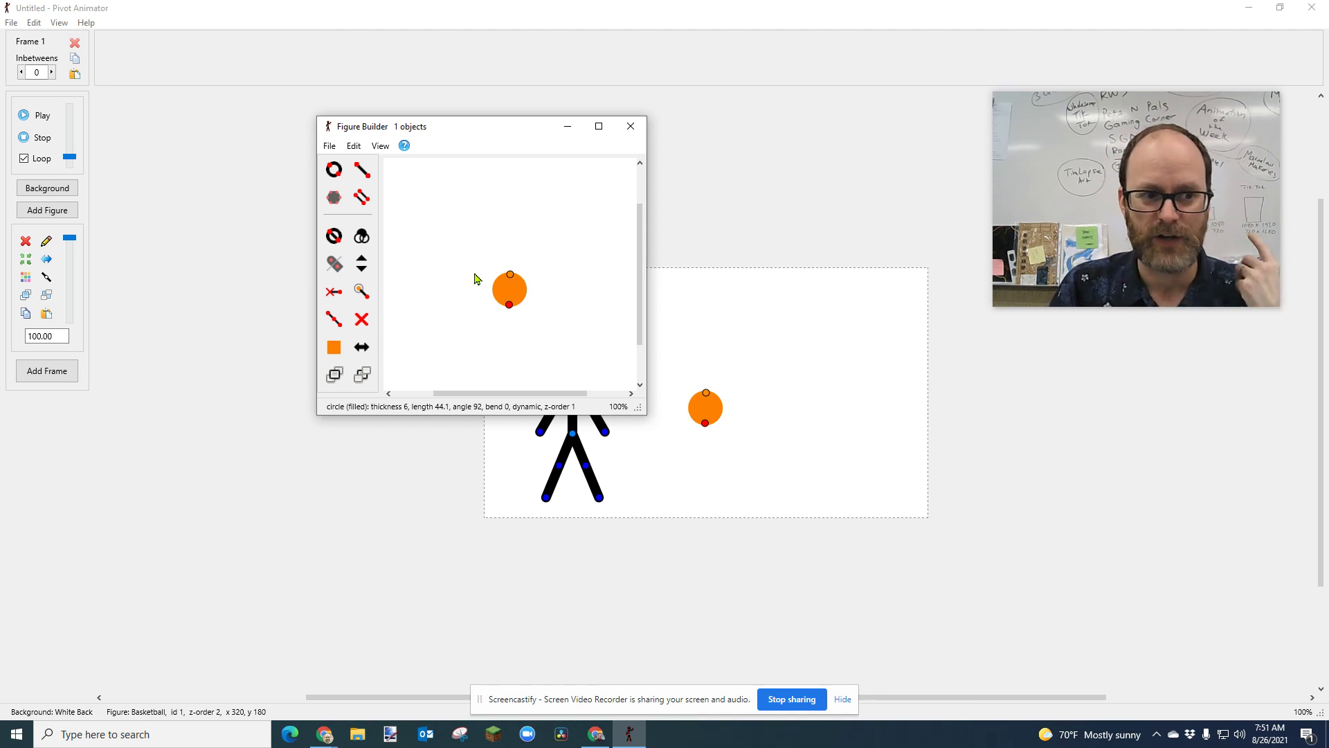
{"action": "left_click", "coordinate": [330, 148]}
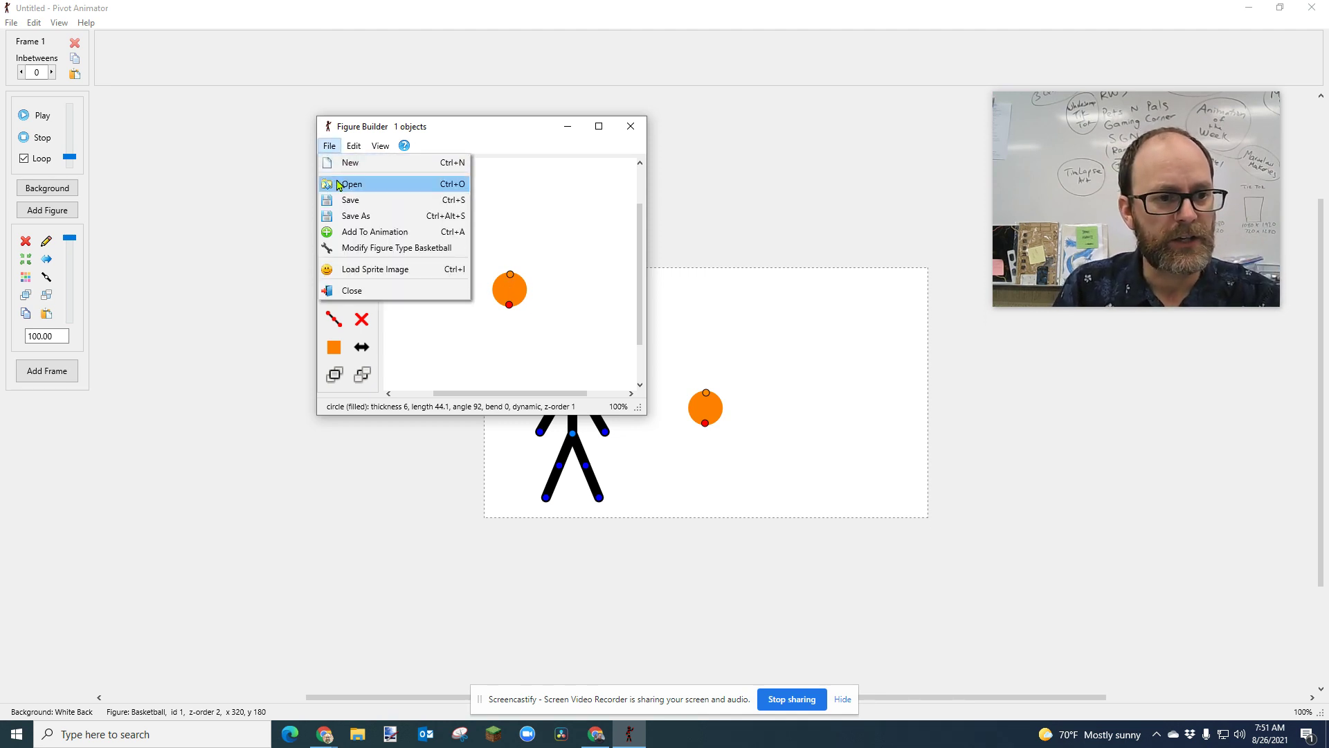
{"action": "left_click", "coordinate": [413, 222]}
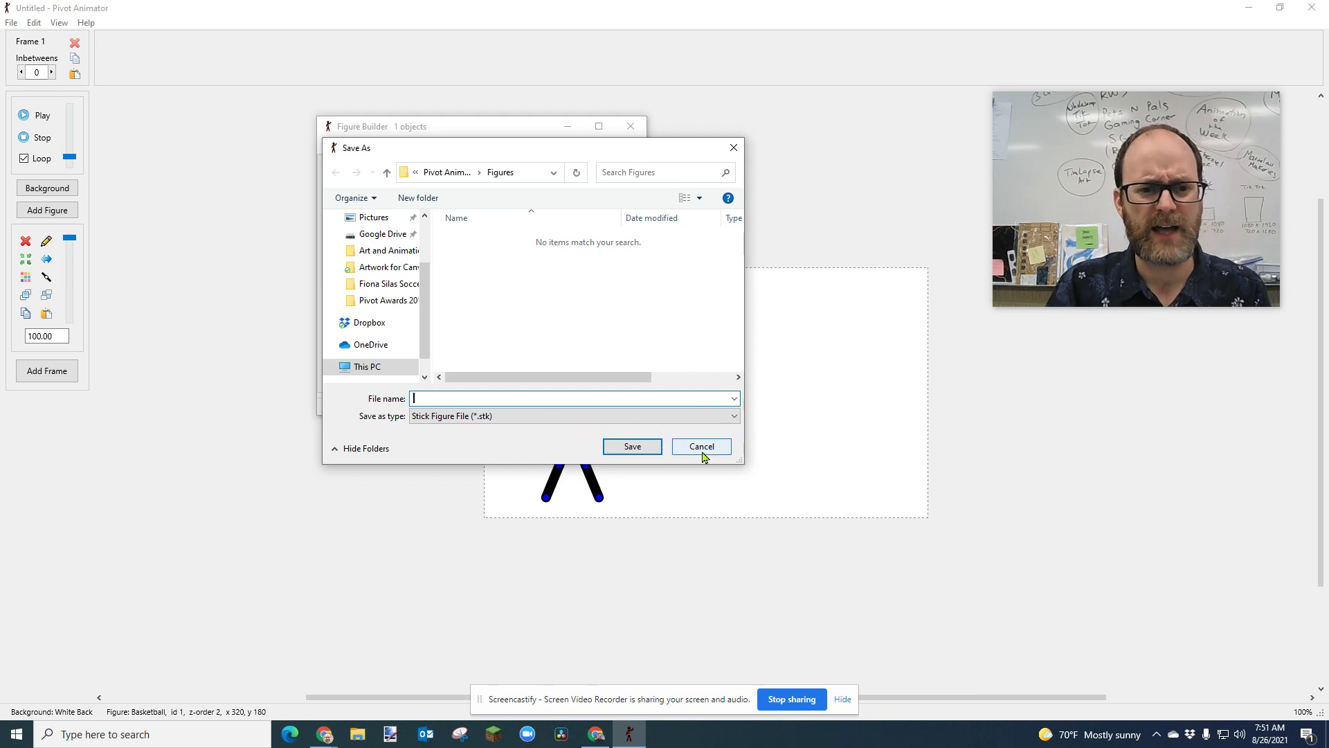
{"action": "left_click", "coordinate": [702, 451]}
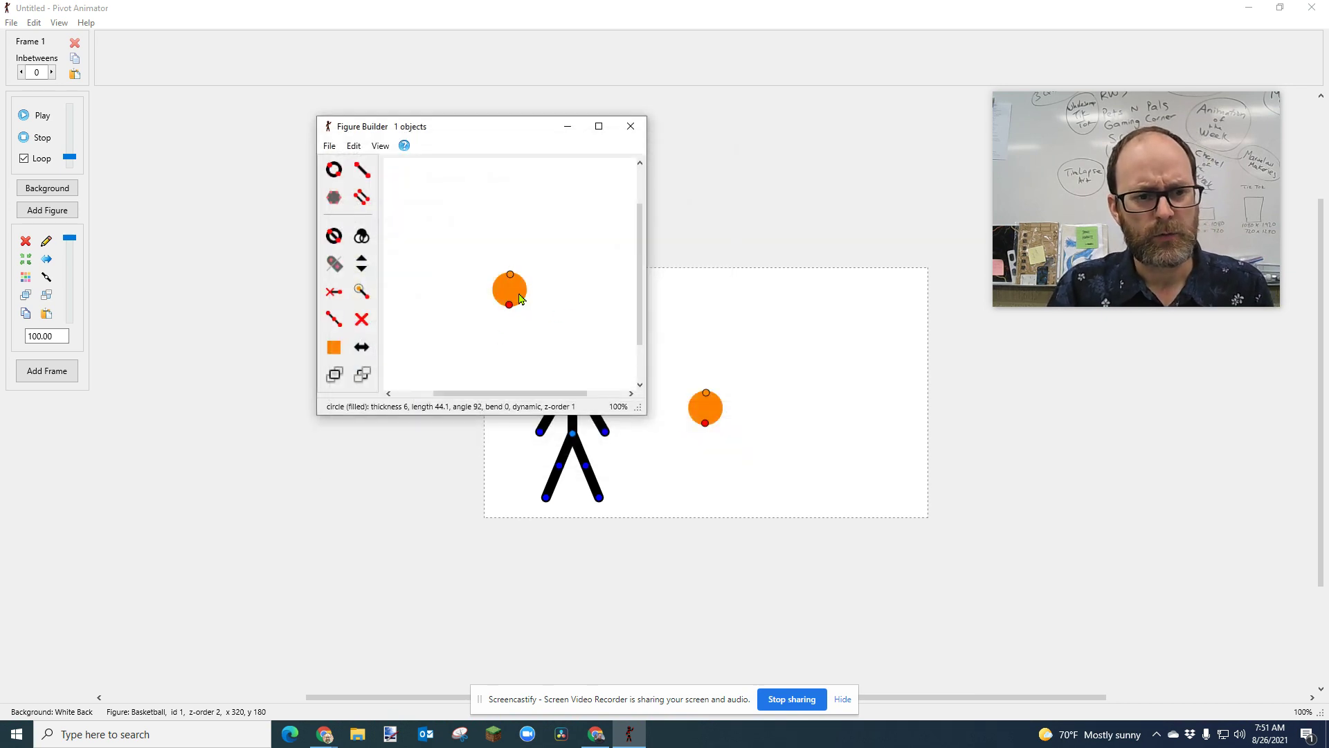
{"action": "left_click", "coordinate": [631, 126]}
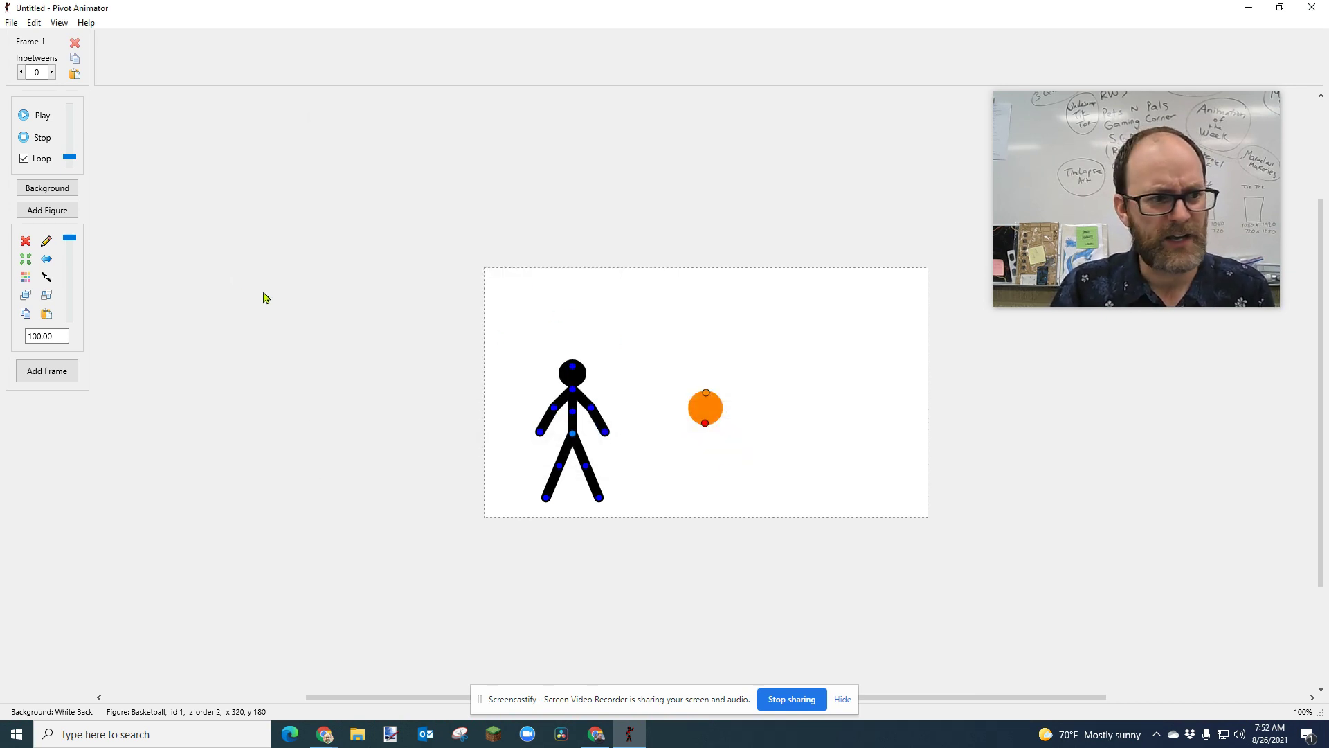
Add a second Default stick figure and move it to the right
{"action": "left_click", "coordinate": [48, 210]}
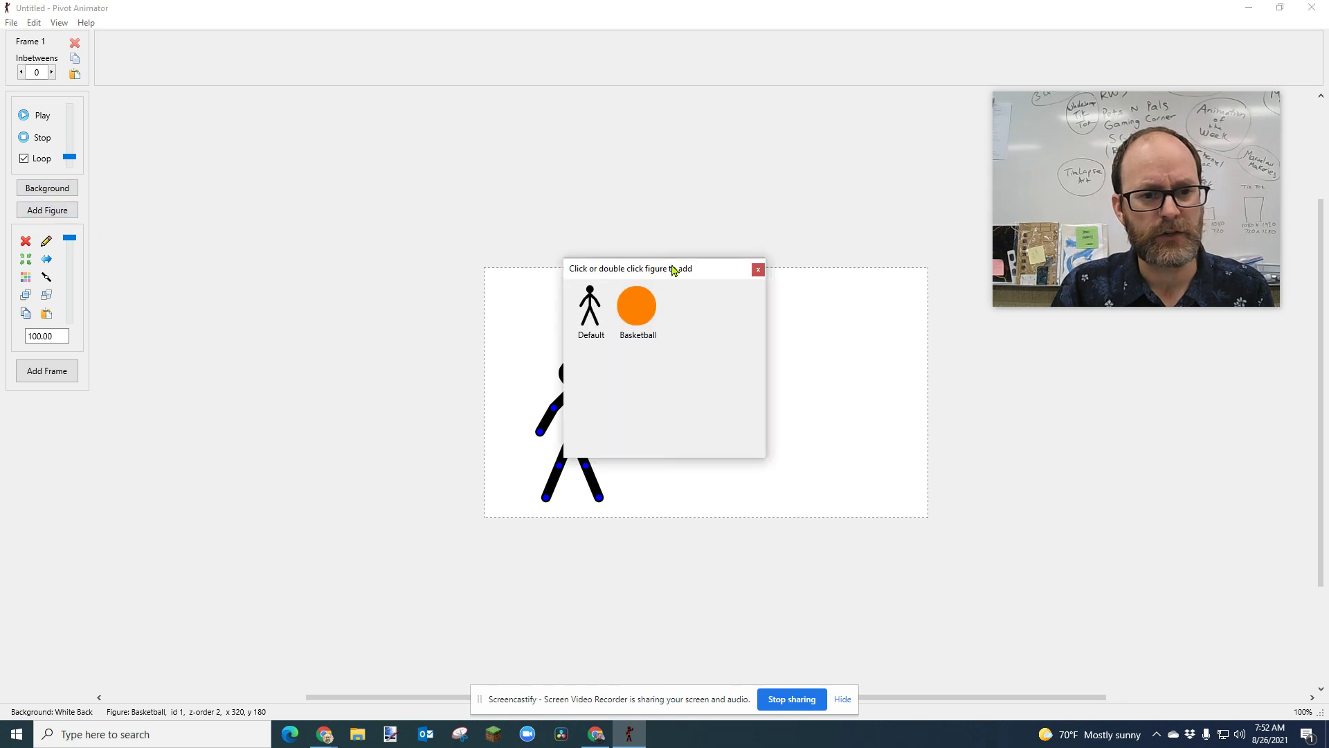
{"action": "left_click_drag", "start_coordinate": [673, 270], "coordinate": [419, 198]}
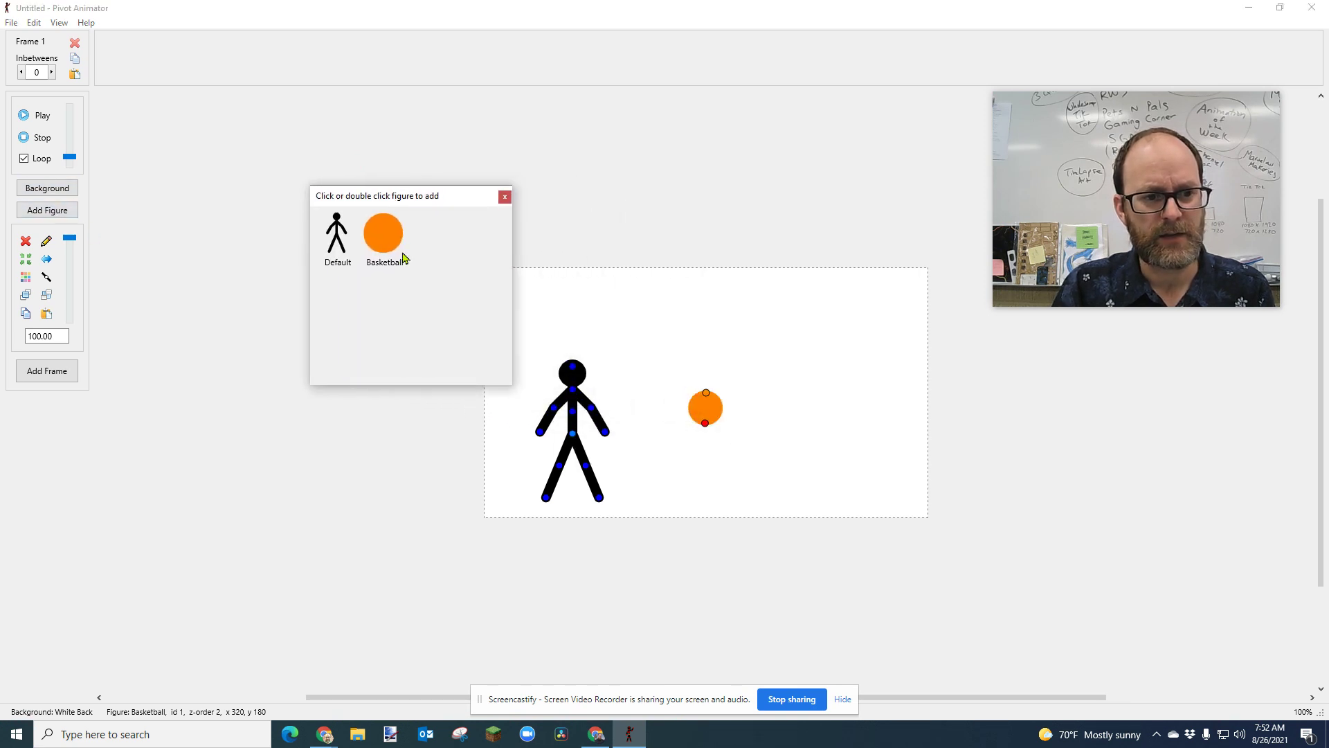
{"action": "left_click", "coordinate": [340, 243]}
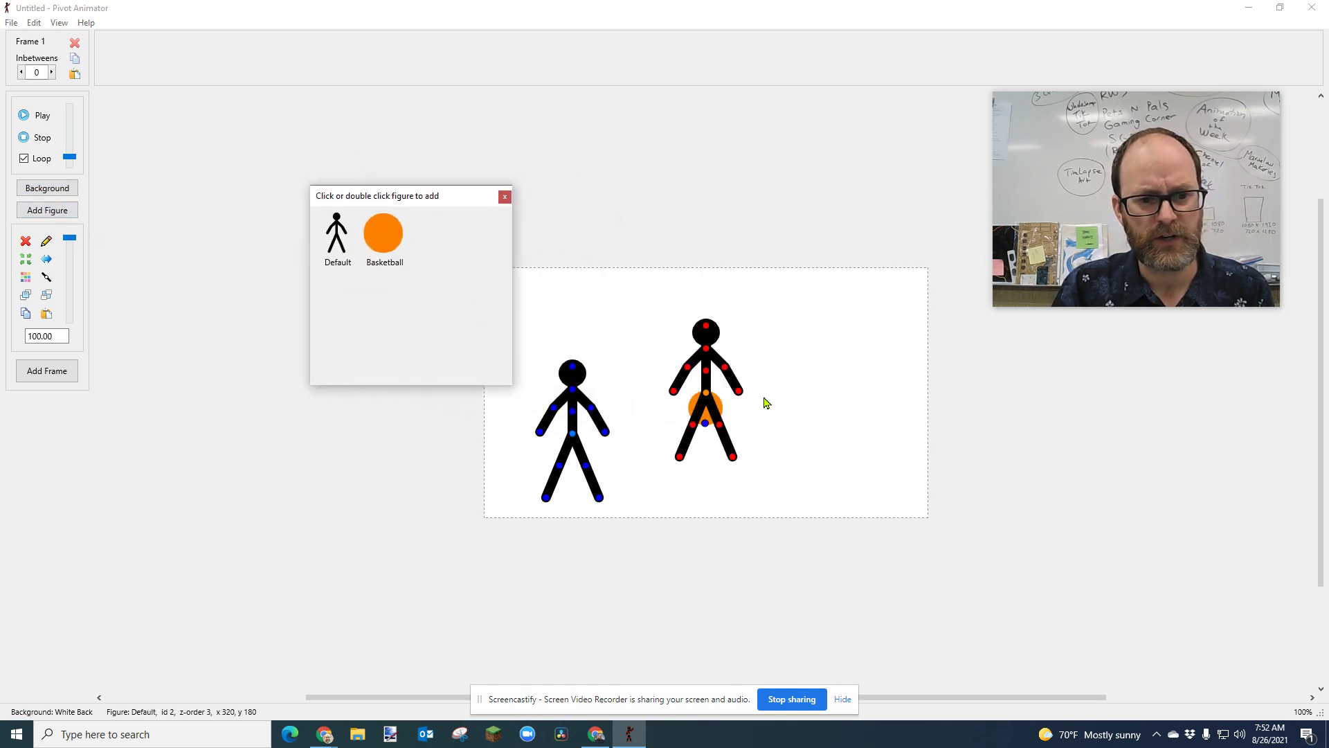
{"action": "left_click", "coordinate": [705, 394]}
{"action": "left_click_drag", "start_coordinate": [706, 394], "coordinate": [805, 396]}
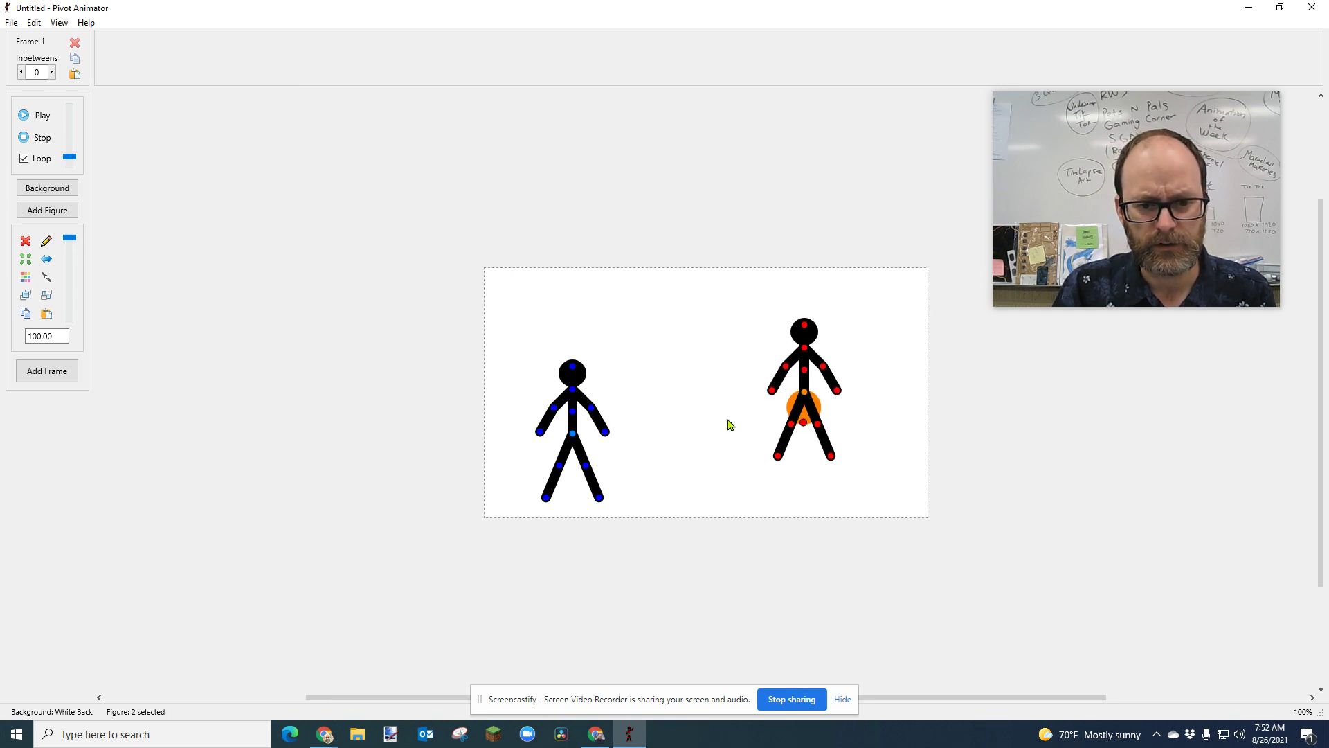
Swing the basketball up above the left figure and shift both stick figures into place
{"action": "left_click", "coordinate": [561, 454]}
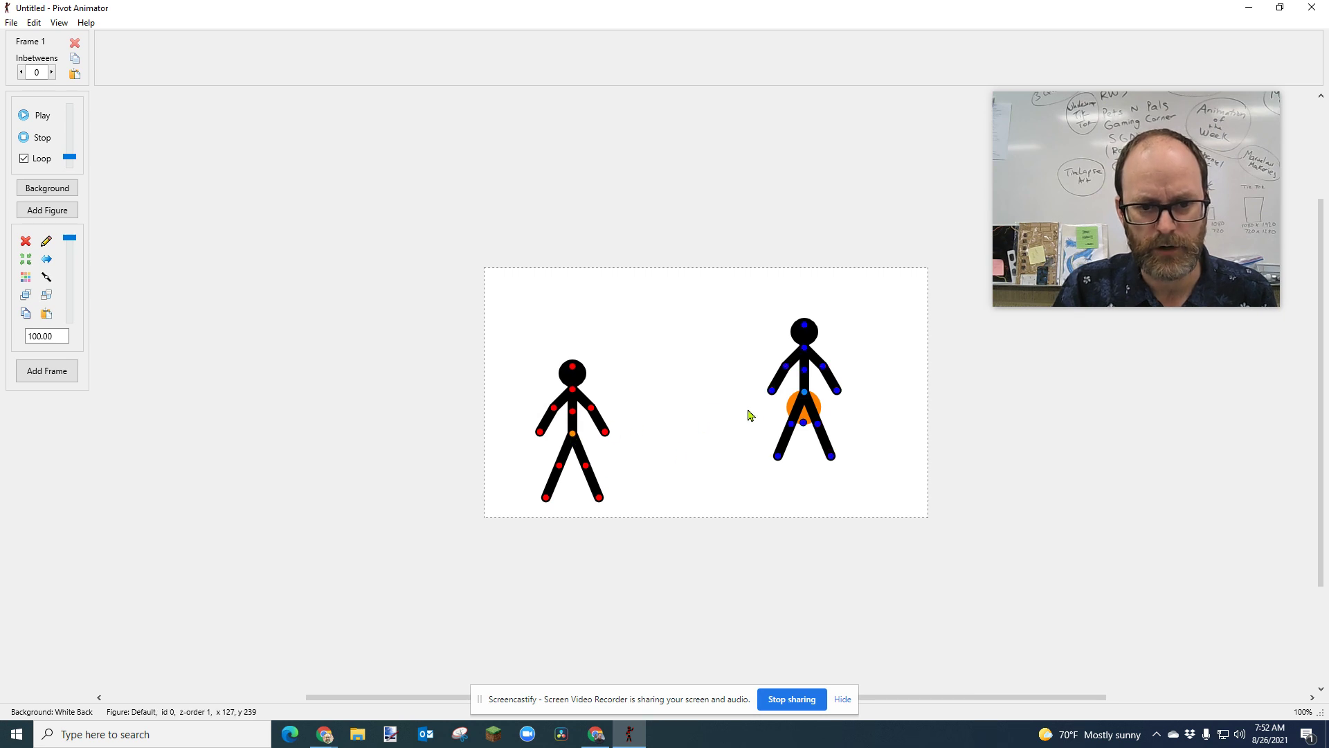
{"action": "left_click_drag", "start_coordinate": [804, 393], "coordinate": [735, 394]}
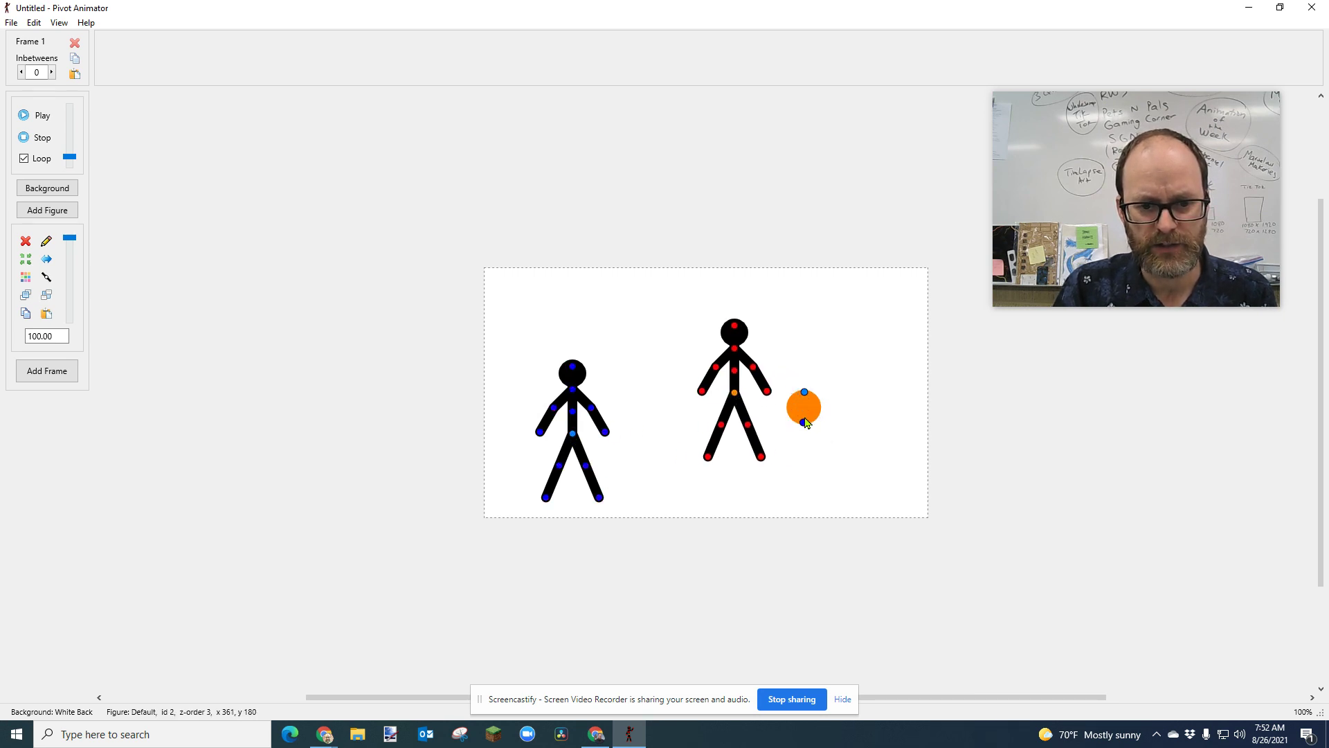
{"action": "left_click_drag", "start_coordinate": [804, 424], "coordinate": [572, 309]}
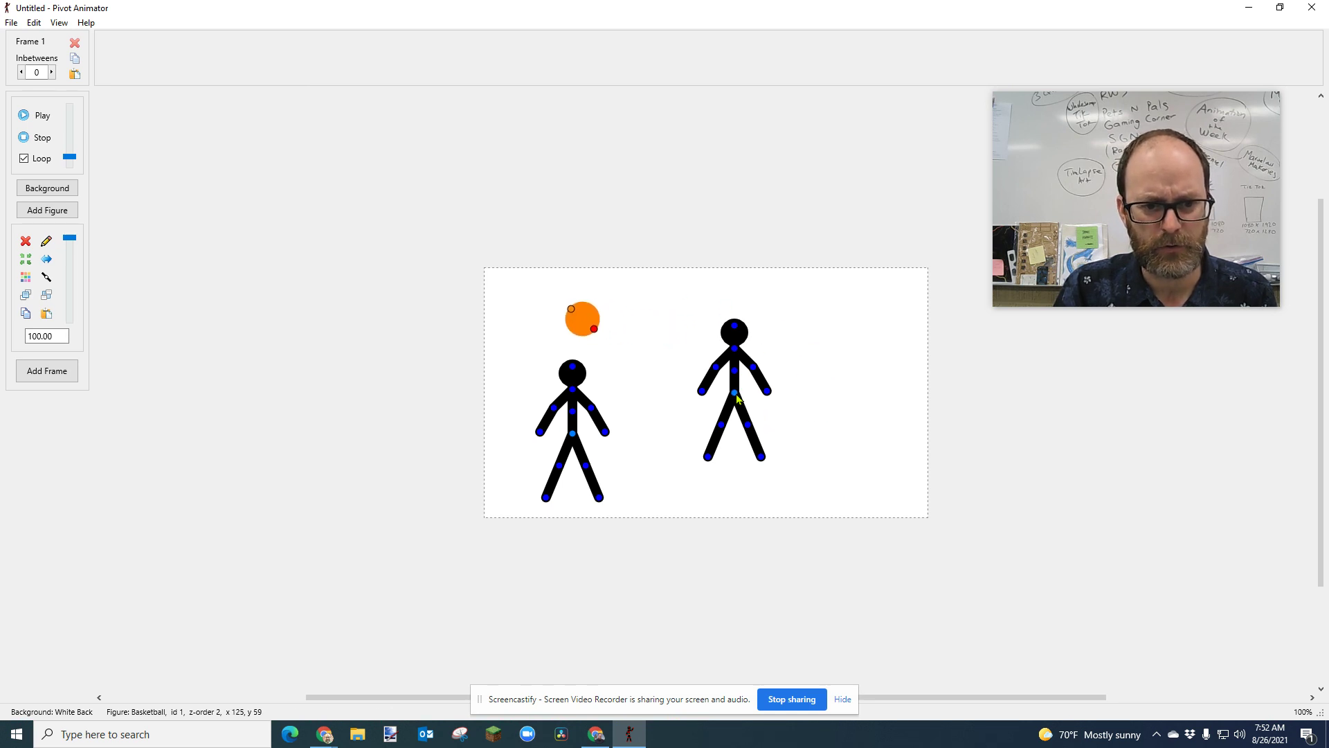
{"action": "left_click_drag", "start_coordinate": [734, 392], "coordinate": [773, 409]}
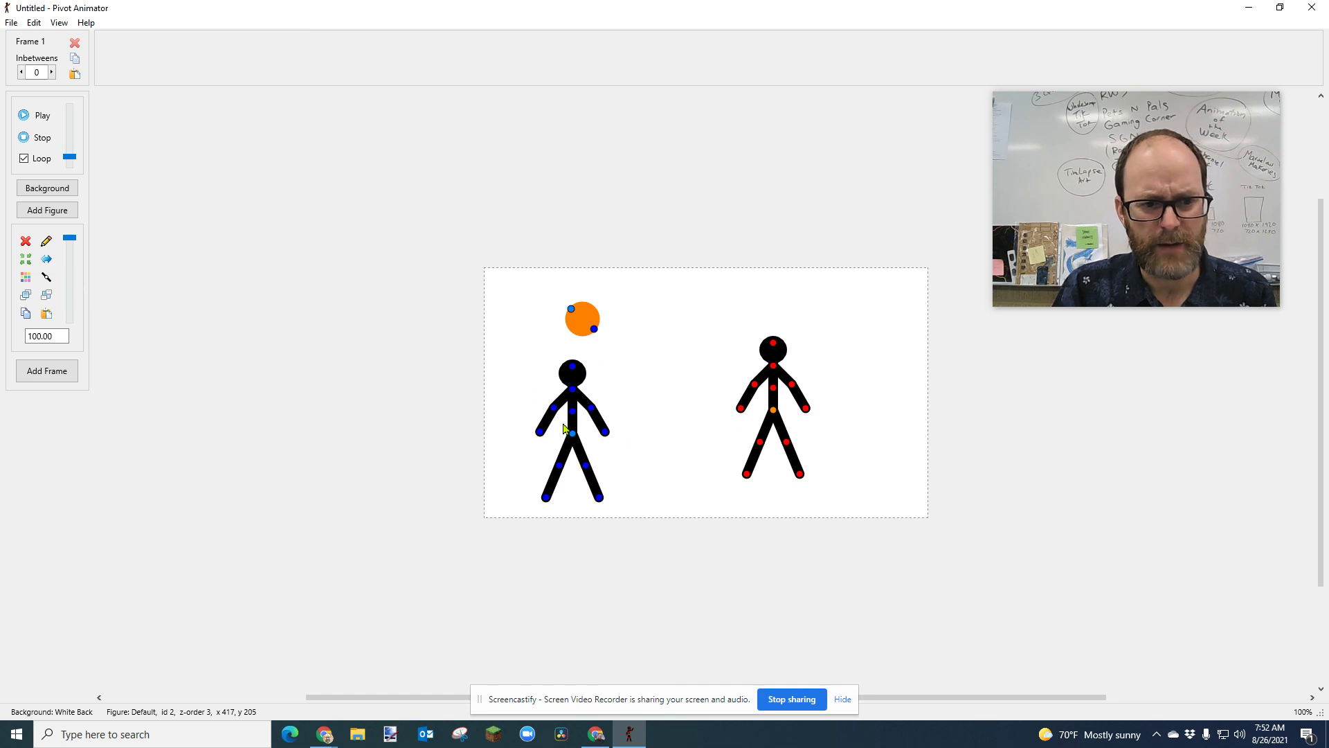
{"action": "left_click_drag", "start_coordinate": [572, 435], "coordinate": [545, 411]}
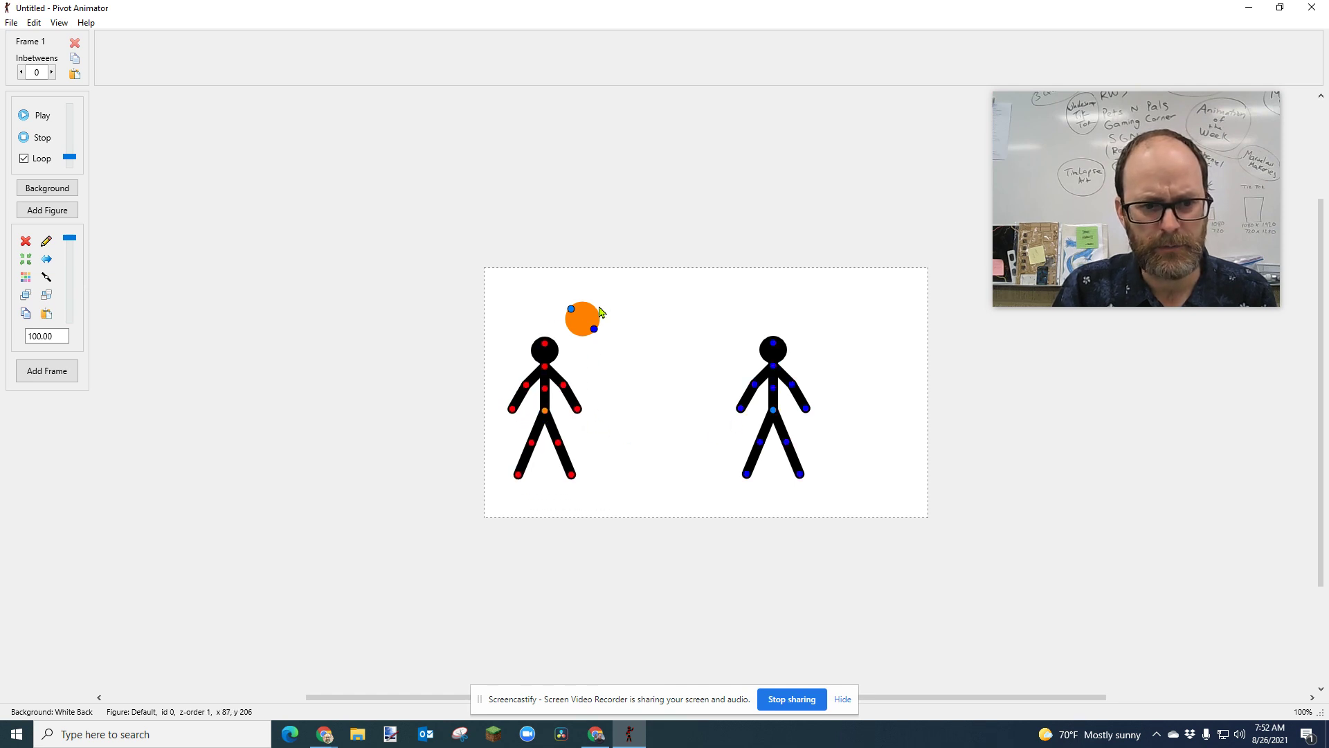
{"action": "left_click", "coordinate": [572, 311]}
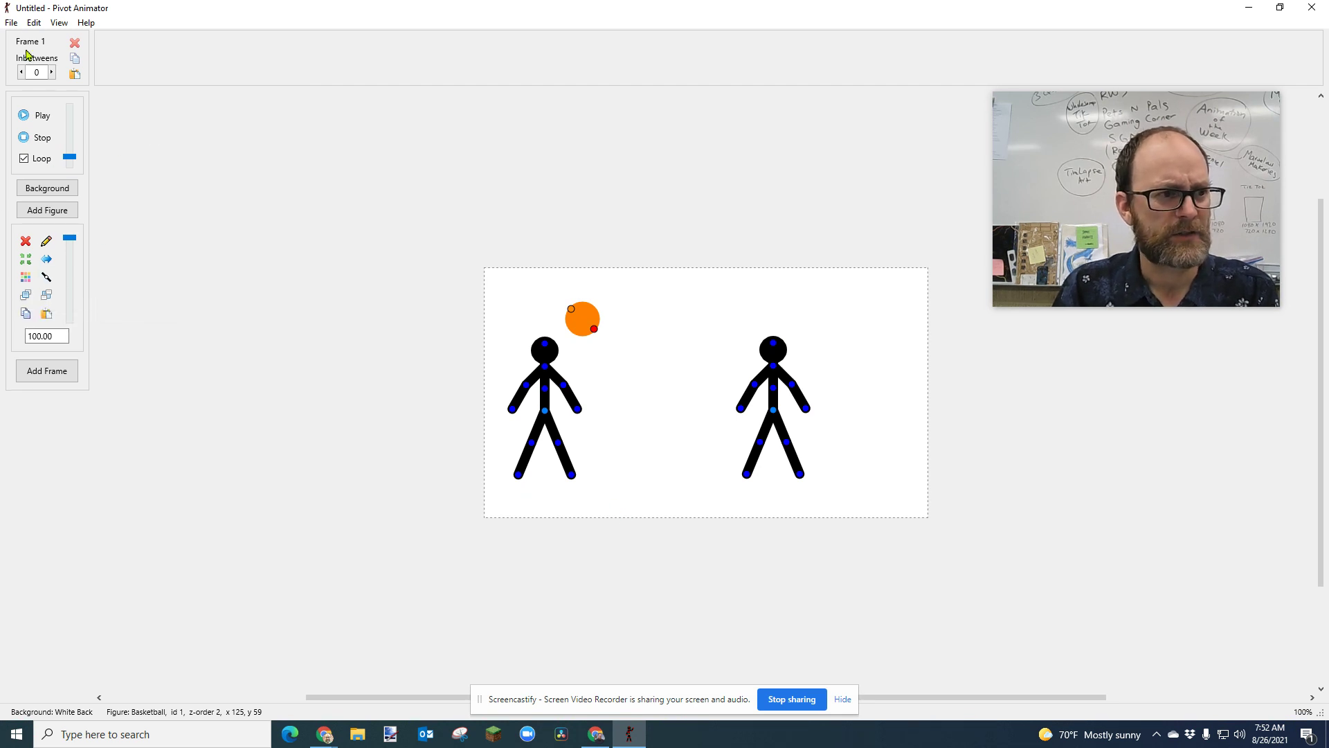
Reopen Figure Builder via Create Figure Type and start a blank one-line figure with File > New
{"action": "left_click", "coordinate": [11, 23]}
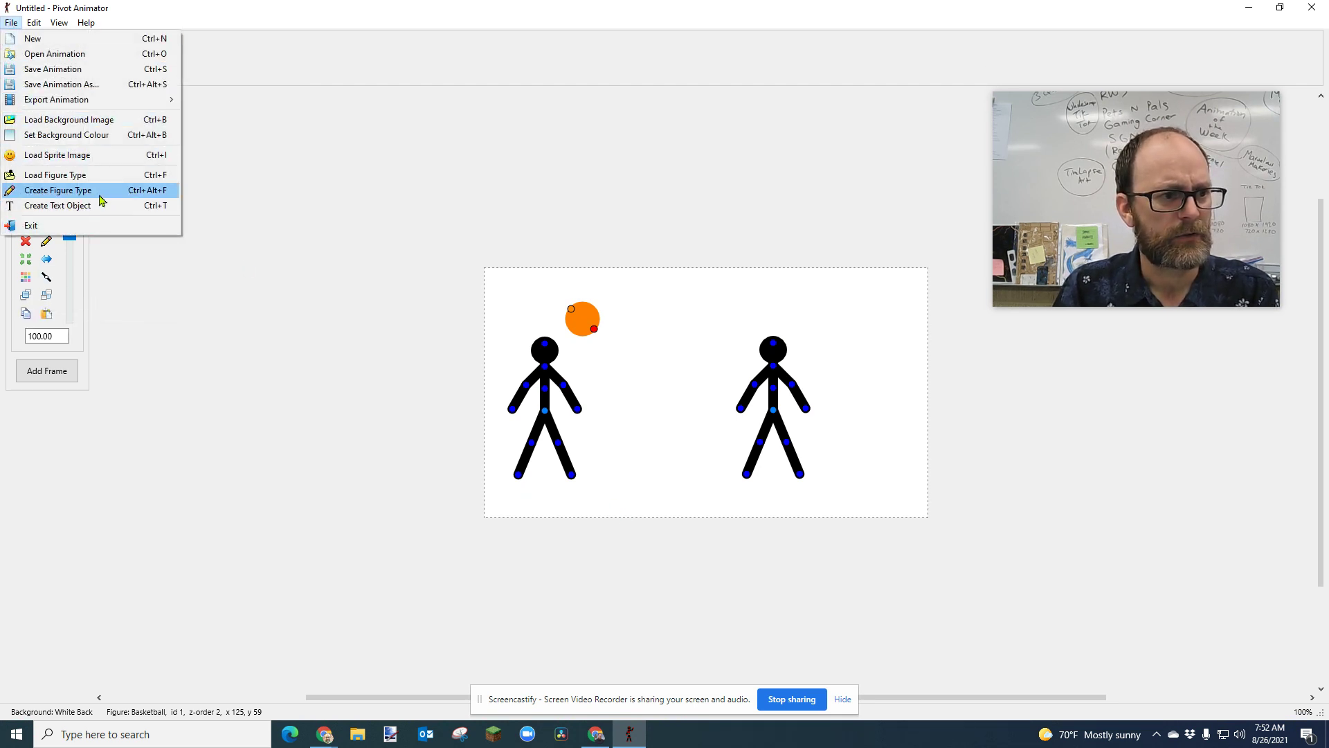
{"action": "left_click", "coordinate": [297, 248]}
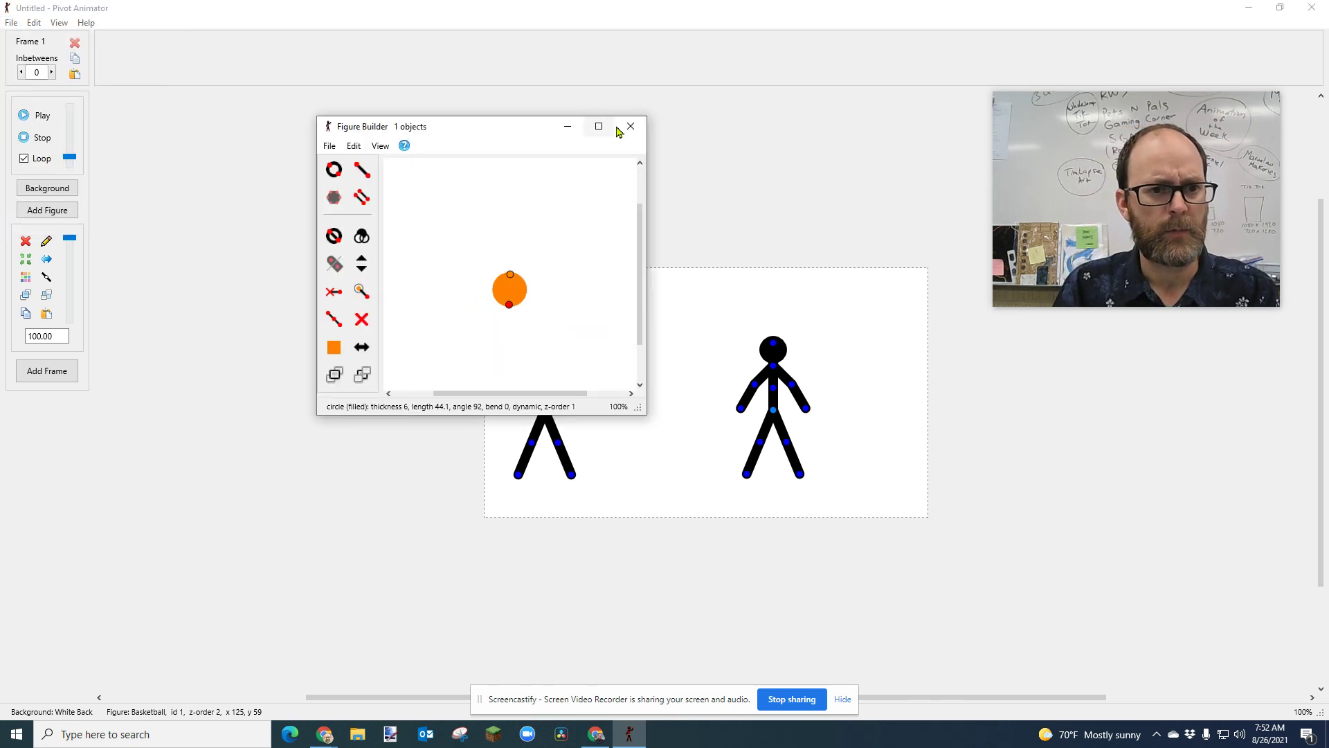
{"action": "left_click", "coordinate": [629, 127]}
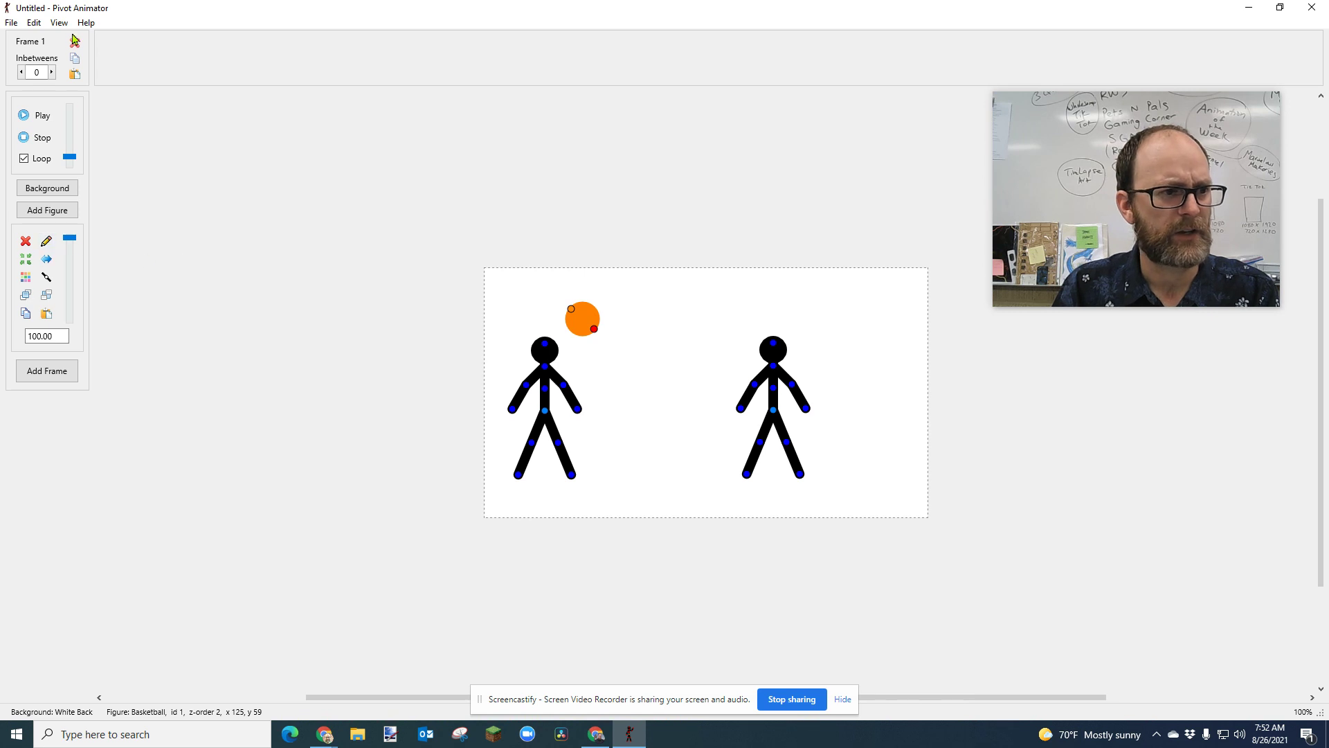
{"action": "left_click", "coordinate": [11, 23]}
{"action": "left_click", "coordinate": [58, 190]}
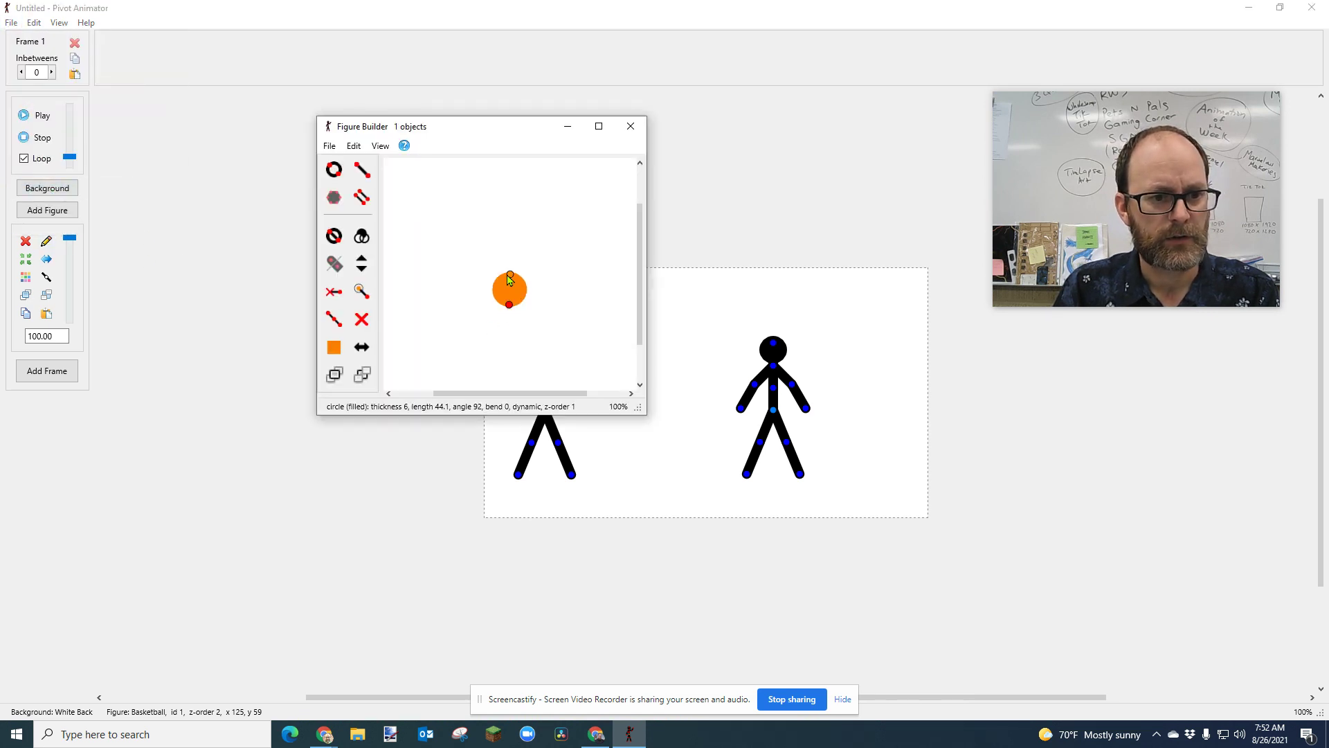
{"action": "left_click", "coordinate": [352, 146]}
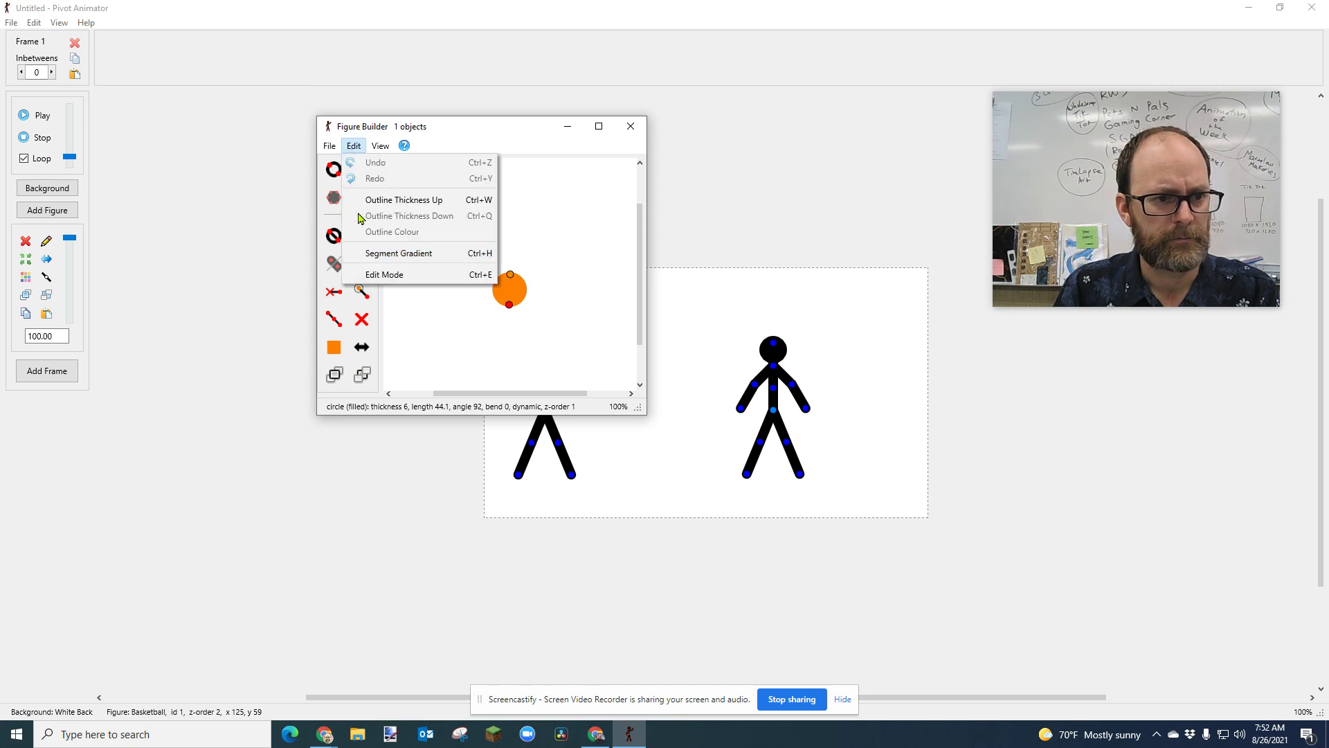
{"action": "left_click", "coordinate": [331, 147]}
{"action": "left_click", "coordinate": [332, 148]}
{"action": "left_click", "coordinate": [361, 164]}
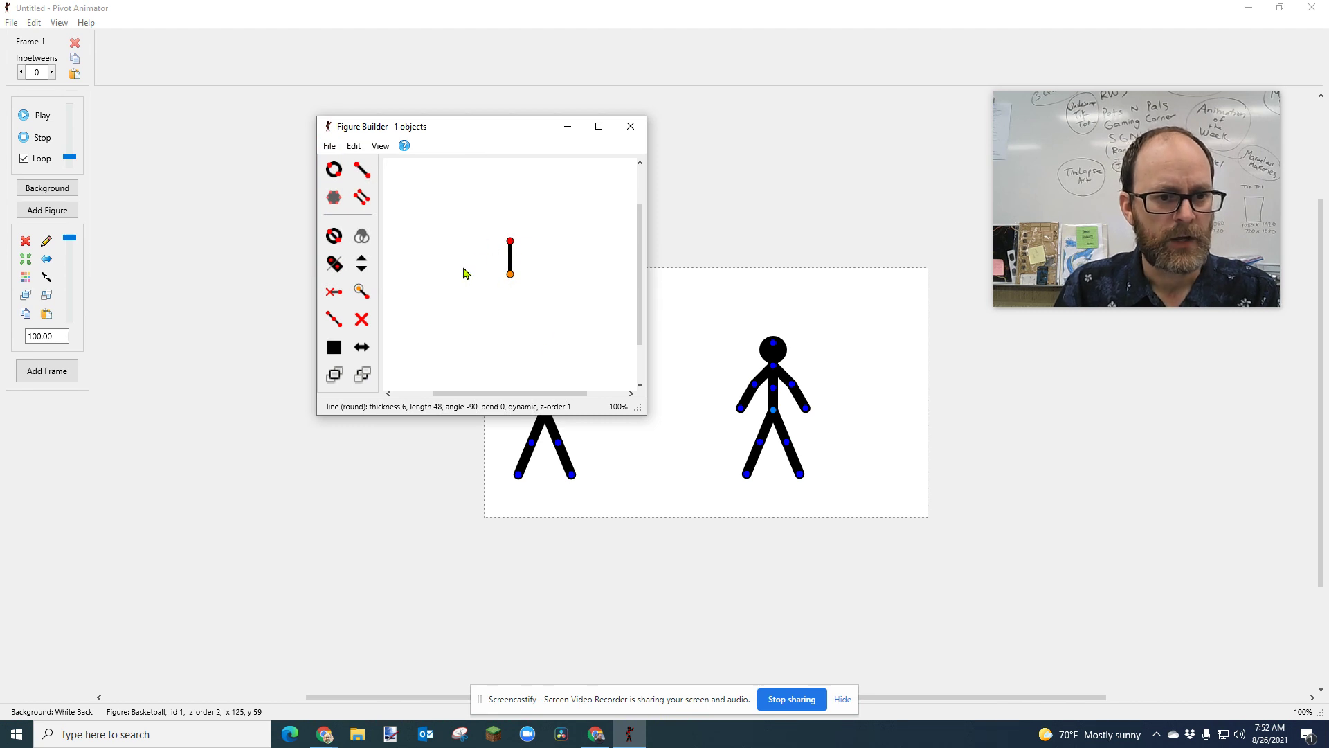
Rotate the line horizontal, lengthen it to about 317.5, and move it lower-left in the canvas
{"action": "left_click_drag", "start_coordinate": [513, 245], "coordinate": [602, 278]}
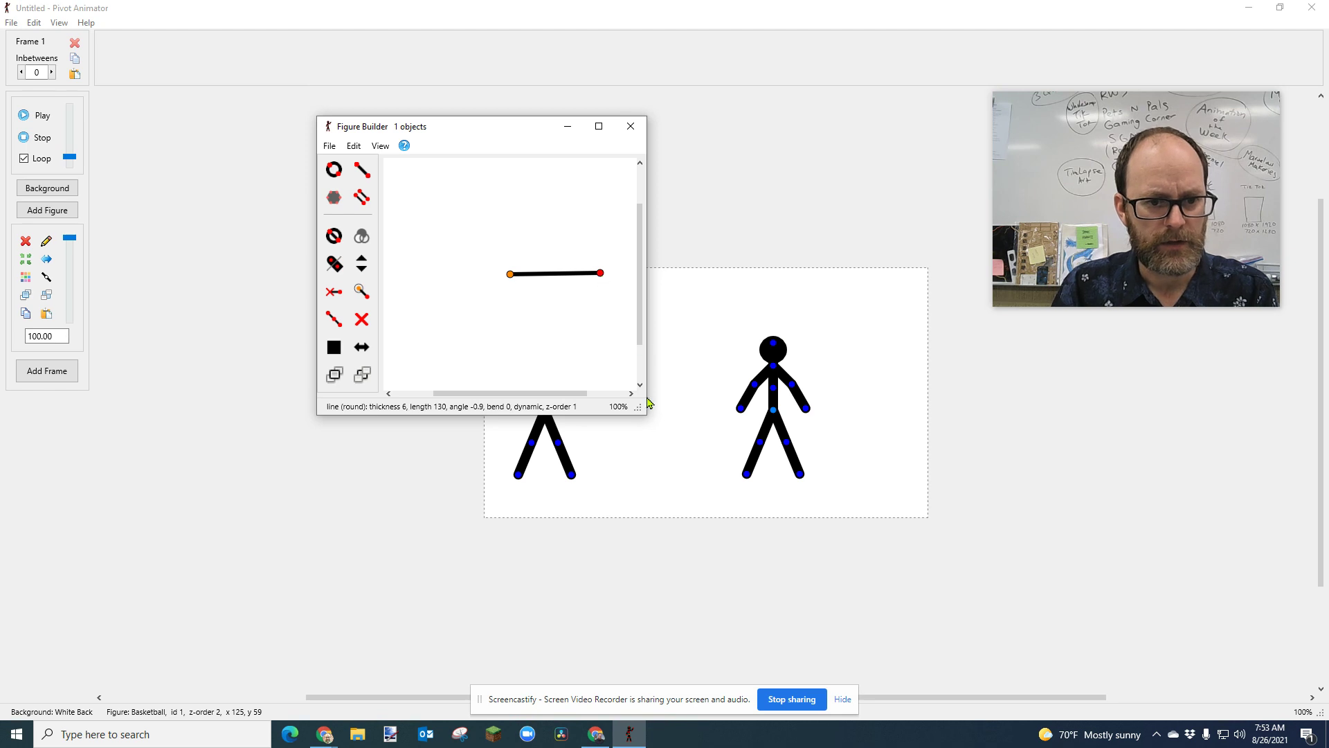
{"action": "left_click_drag", "start_coordinate": [649, 403], "coordinate": [762, 454]}
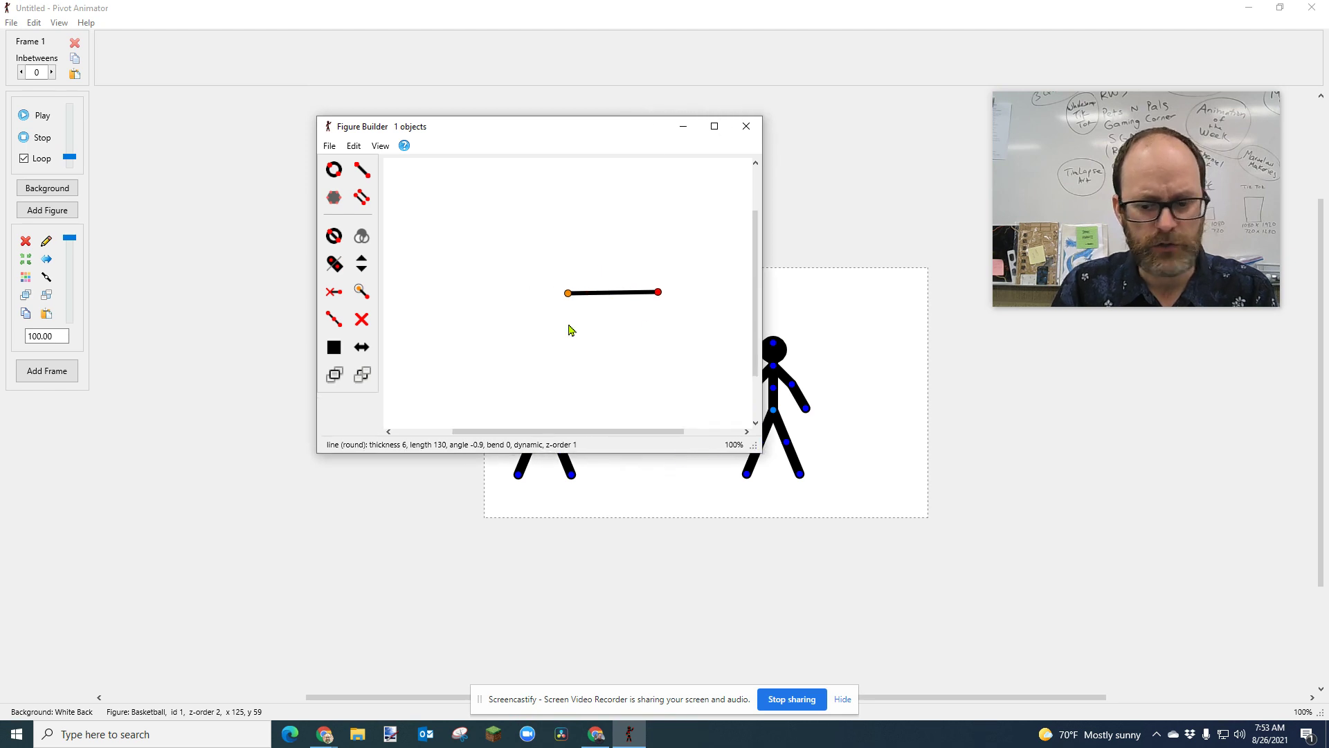
{"action": "scroll", "coordinate": [547, 343], "scroll_direction": "down", "scroll_amount": 4}
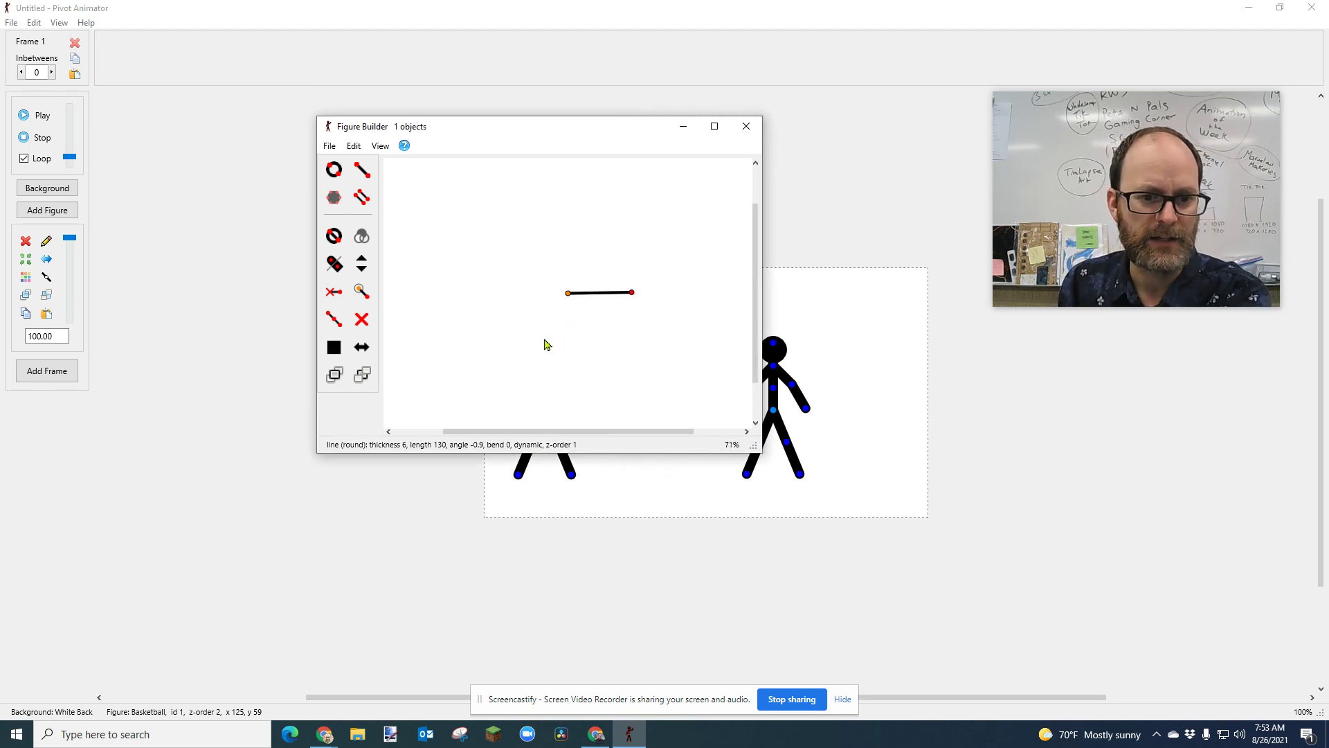
{"action": "scroll", "coordinate": [589, 360], "scroll_direction": "down", "scroll_amount": 3}
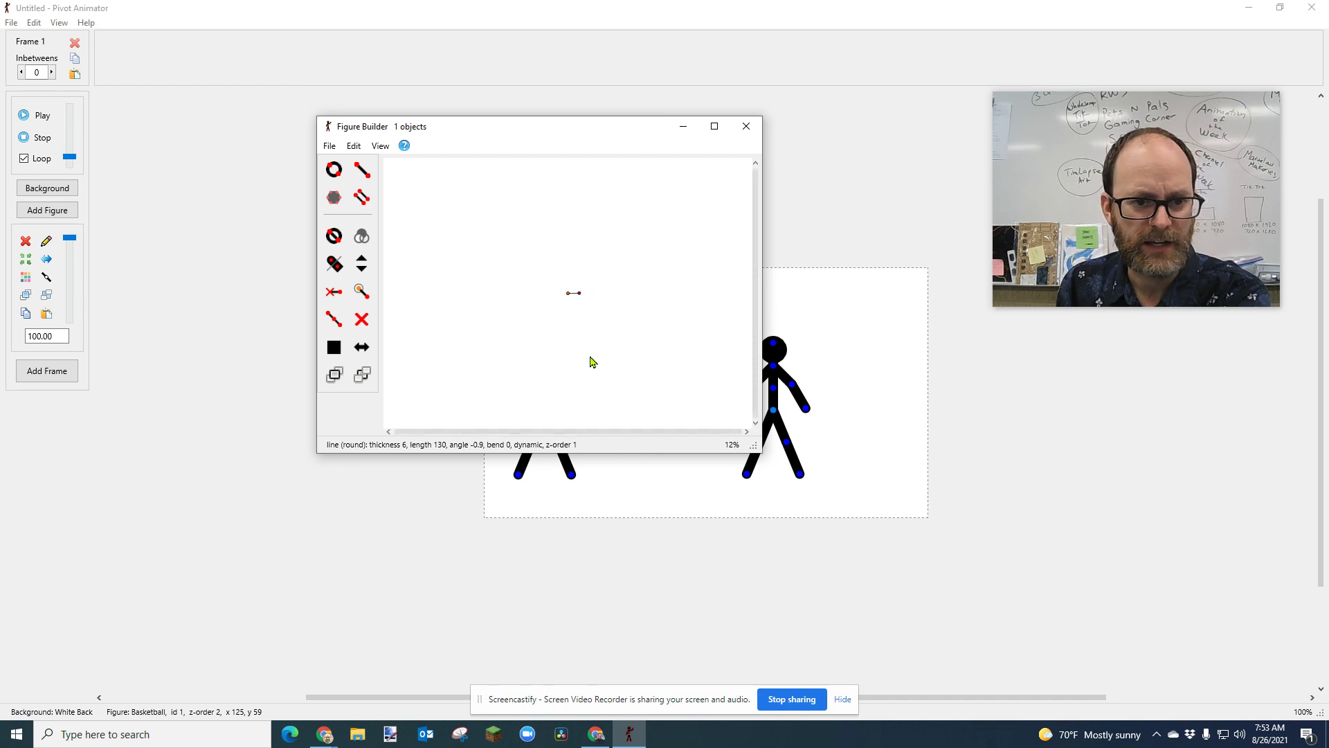
{"action": "scroll", "coordinate": [591, 332], "scroll_direction": "up", "scroll_amount": 4}
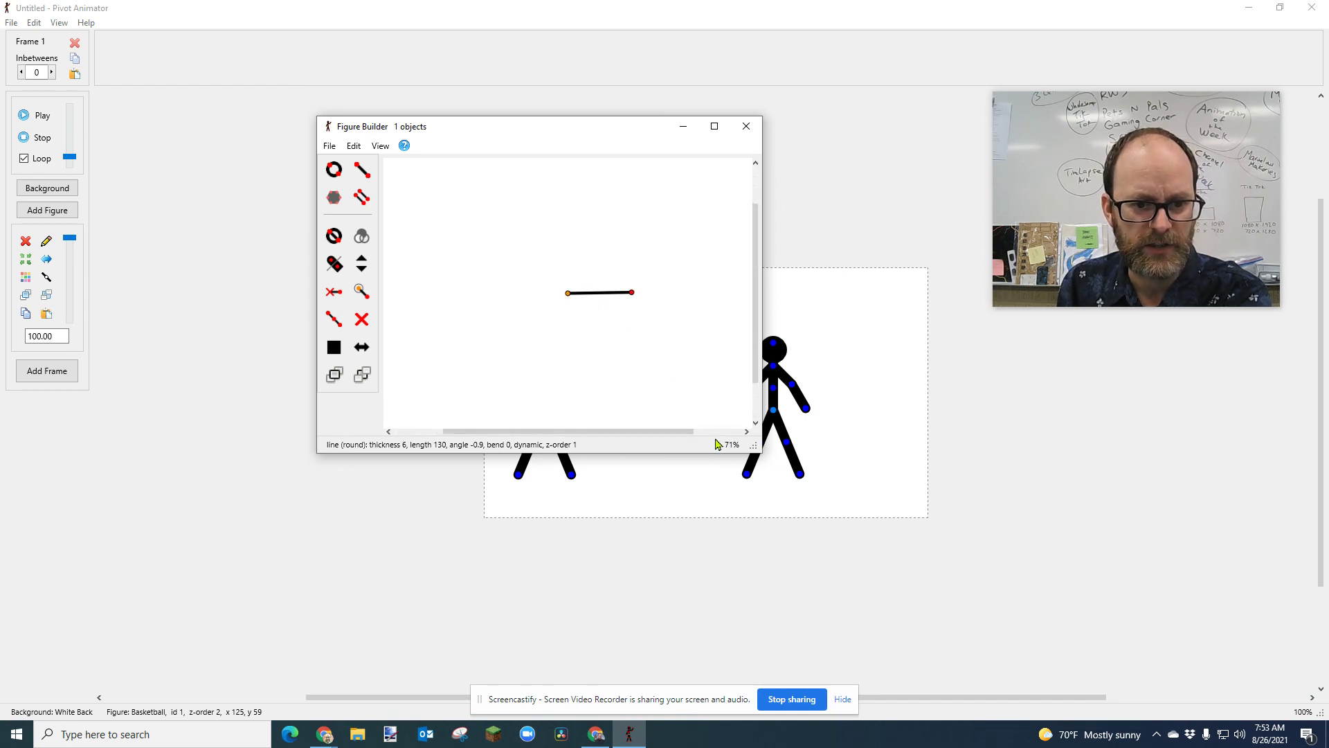
{"action": "scroll", "coordinate": [736, 453], "scroll_direction": "up", "scroll_amount": 4}
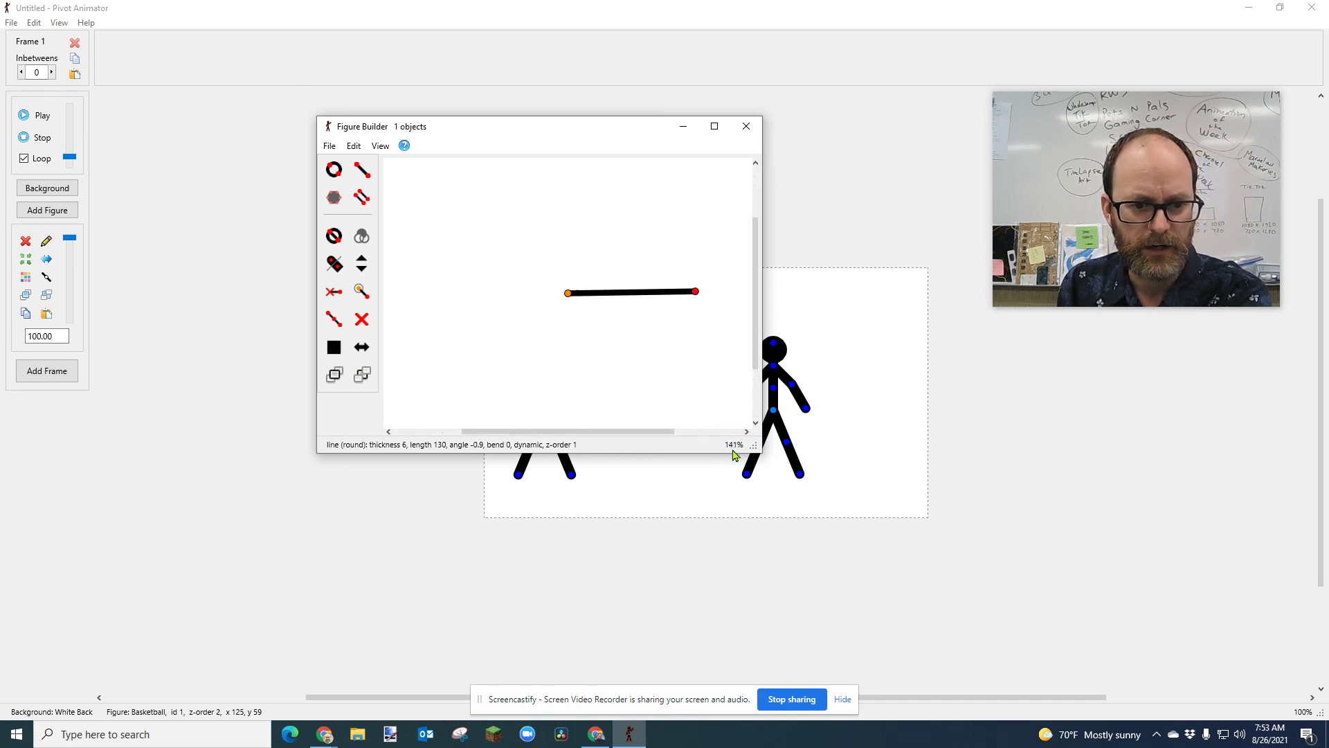
{"action": "scroll", "coordinate": [638, 335], "scroll_direction": "down", "scroll_amount": 2}
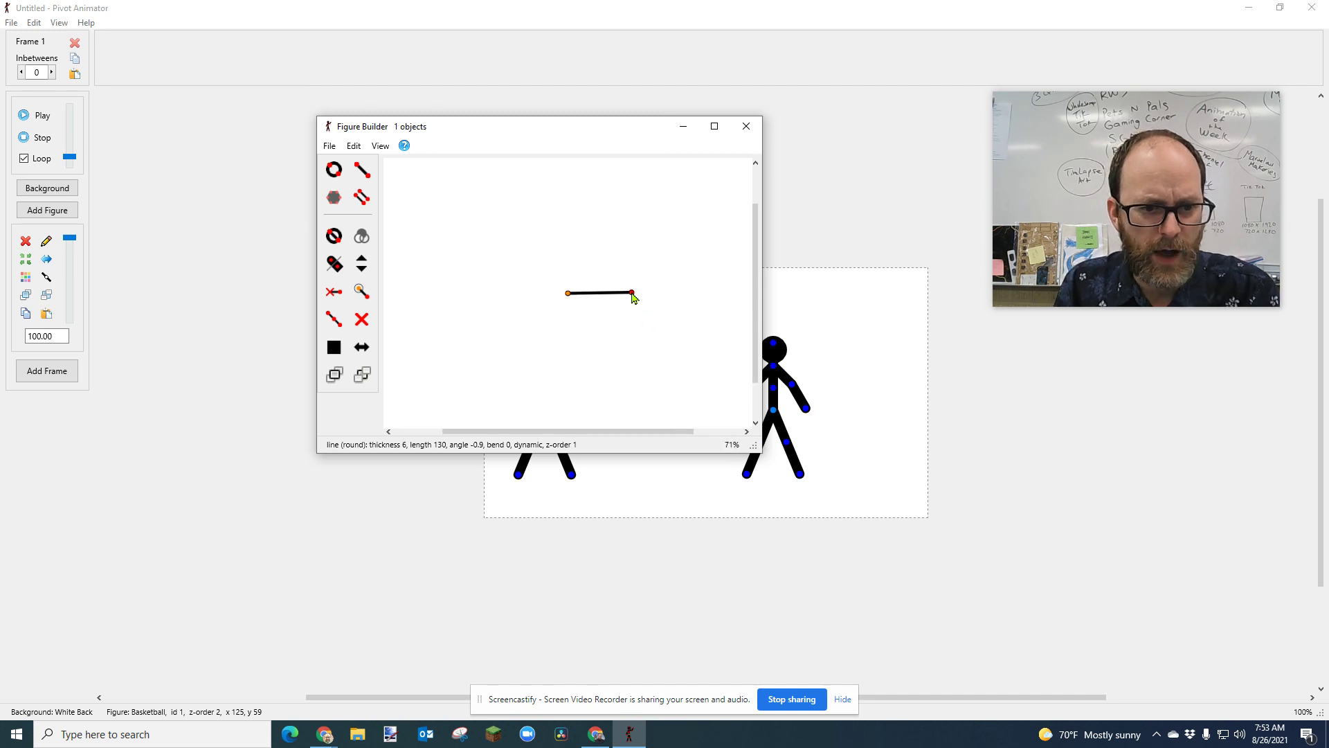
{"action": "left_click_drag", "start_coordinate": [633, 298], "coordinate": [735, 294]}
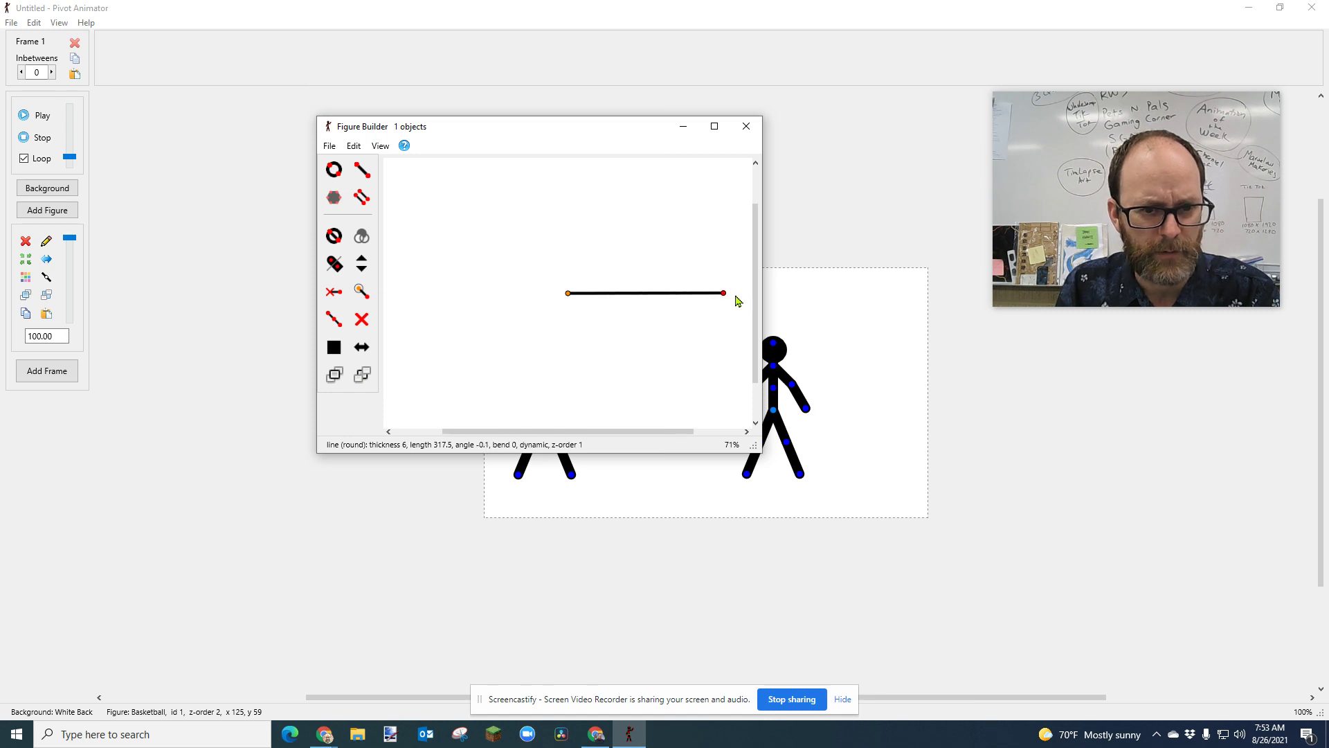
{"action": "scroll", "coordinate": [692, 404], "scroll_direction": "up", "scroll_amount": 1}
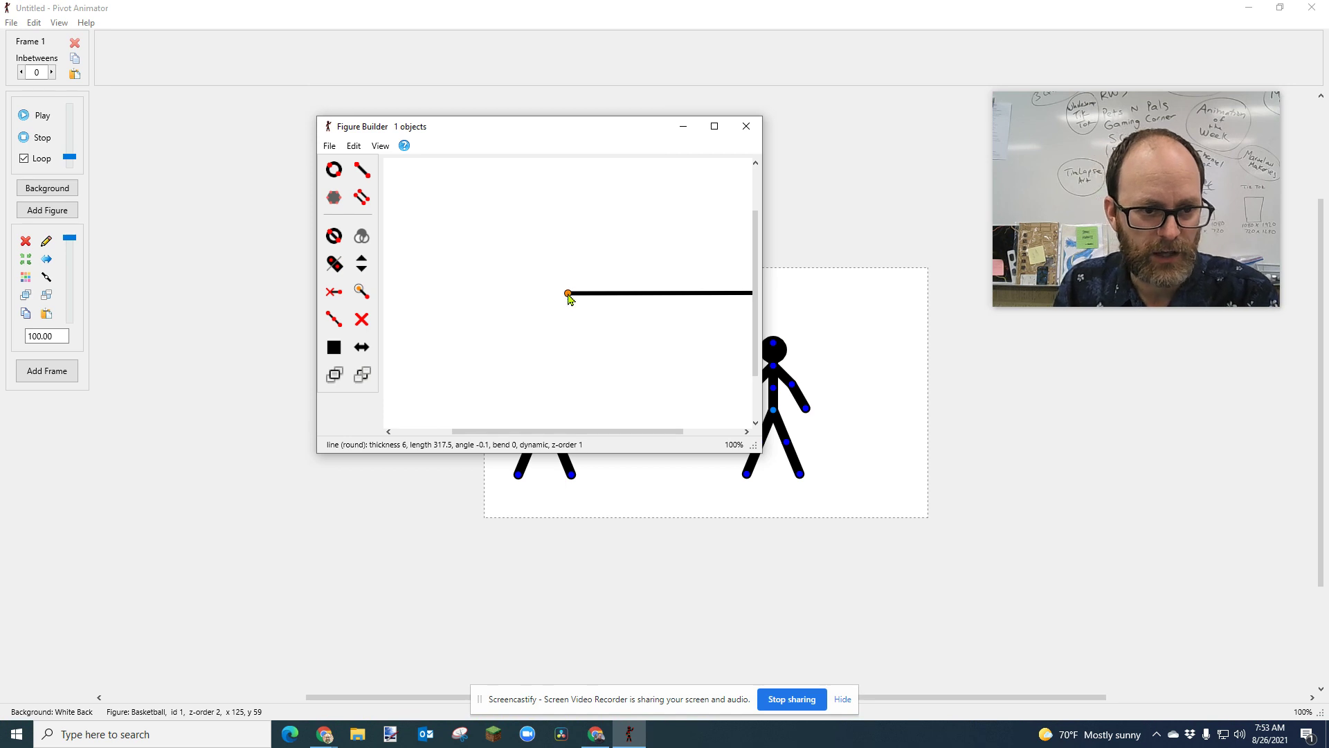
{"action": "left_click_drag", "start_coordinate": [568, 294], "coordinate": [464, 362]}
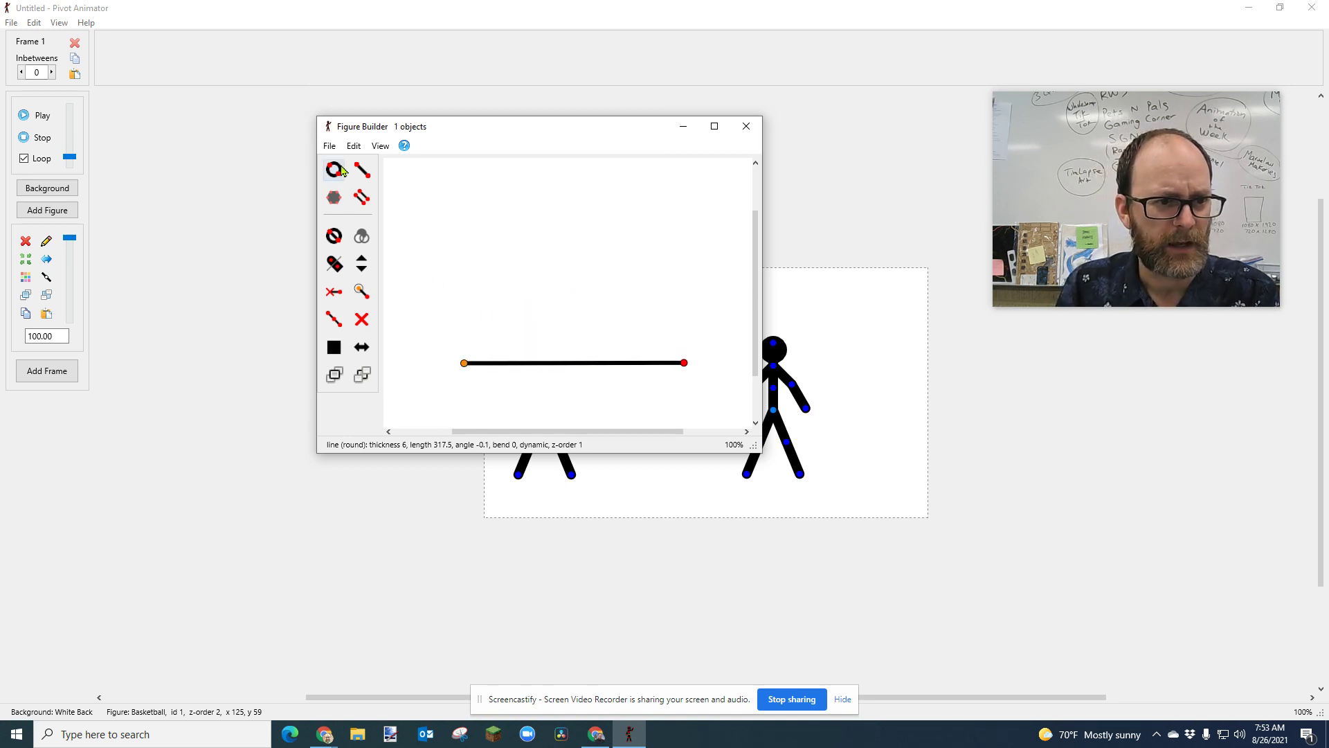
{"action": "left_click", "coordinate": [331, 147]}
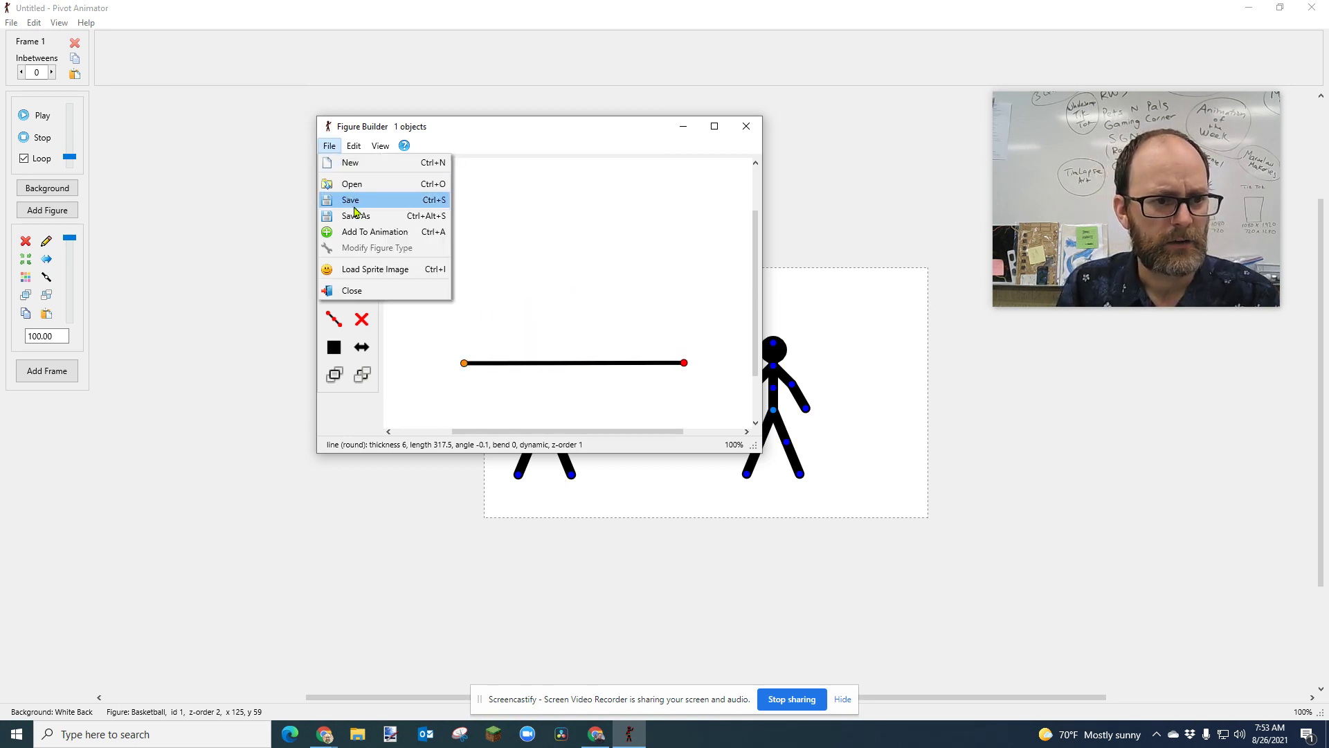
Add the line as the 'Floor' figure and stretch it along the stage bottom to about 655 length
{"action": "left_click", "coordinate": [373, 232]}
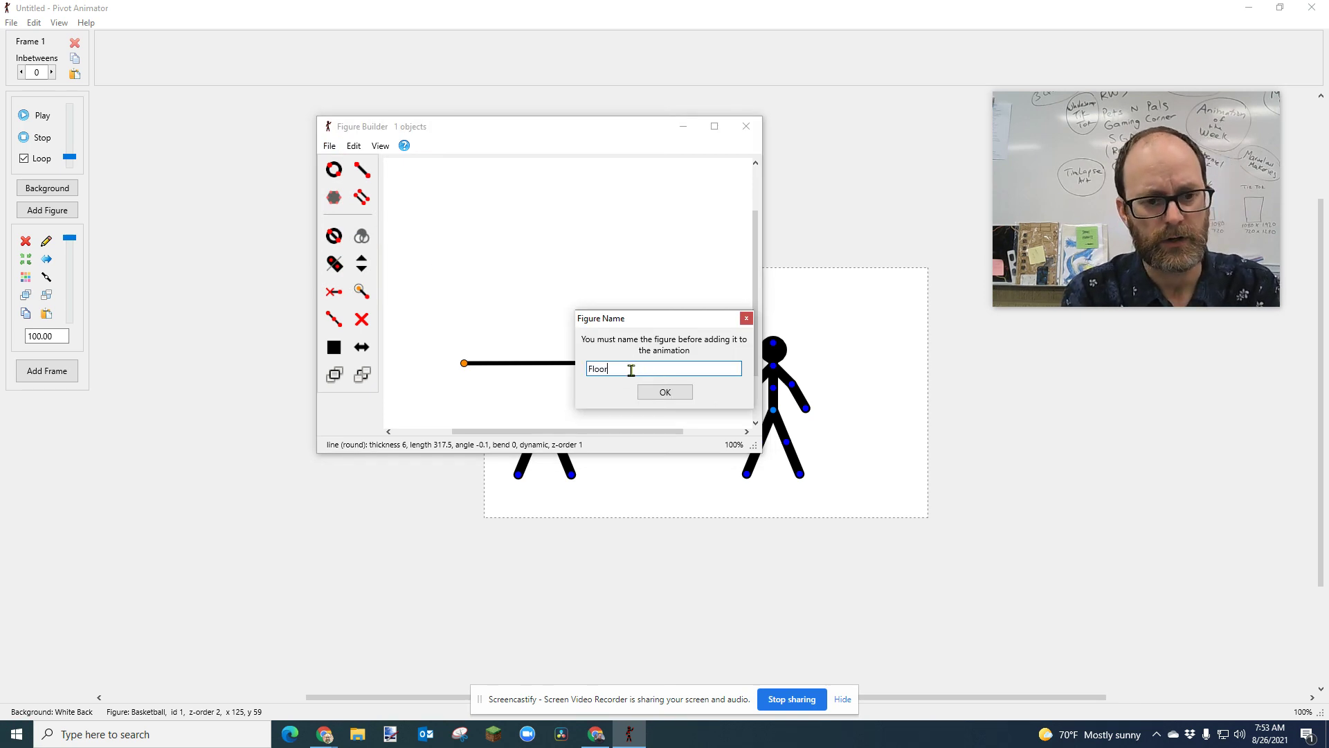
{"action": "left_click", "coordinate": [664, 392]}
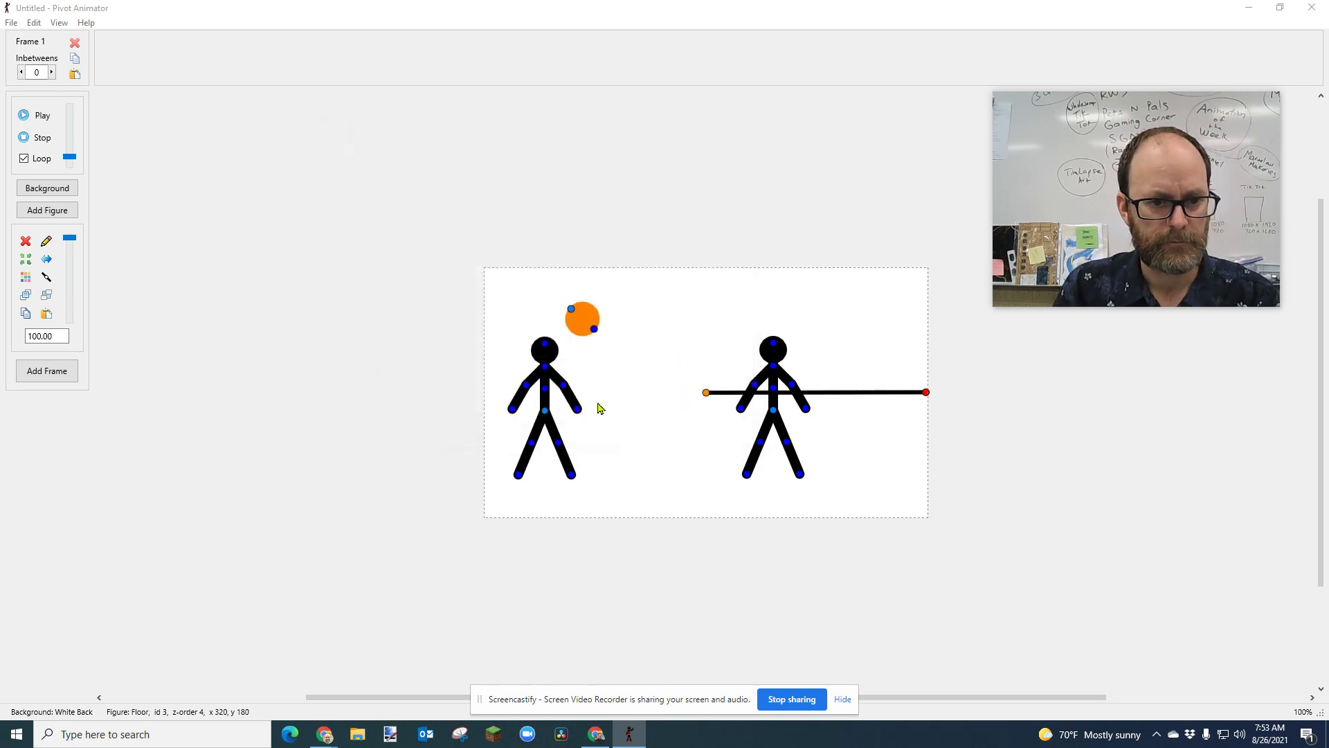
{"action": "left_click_drag", "start_coordinate": [704, 389], "coordinate": [508, 485]}
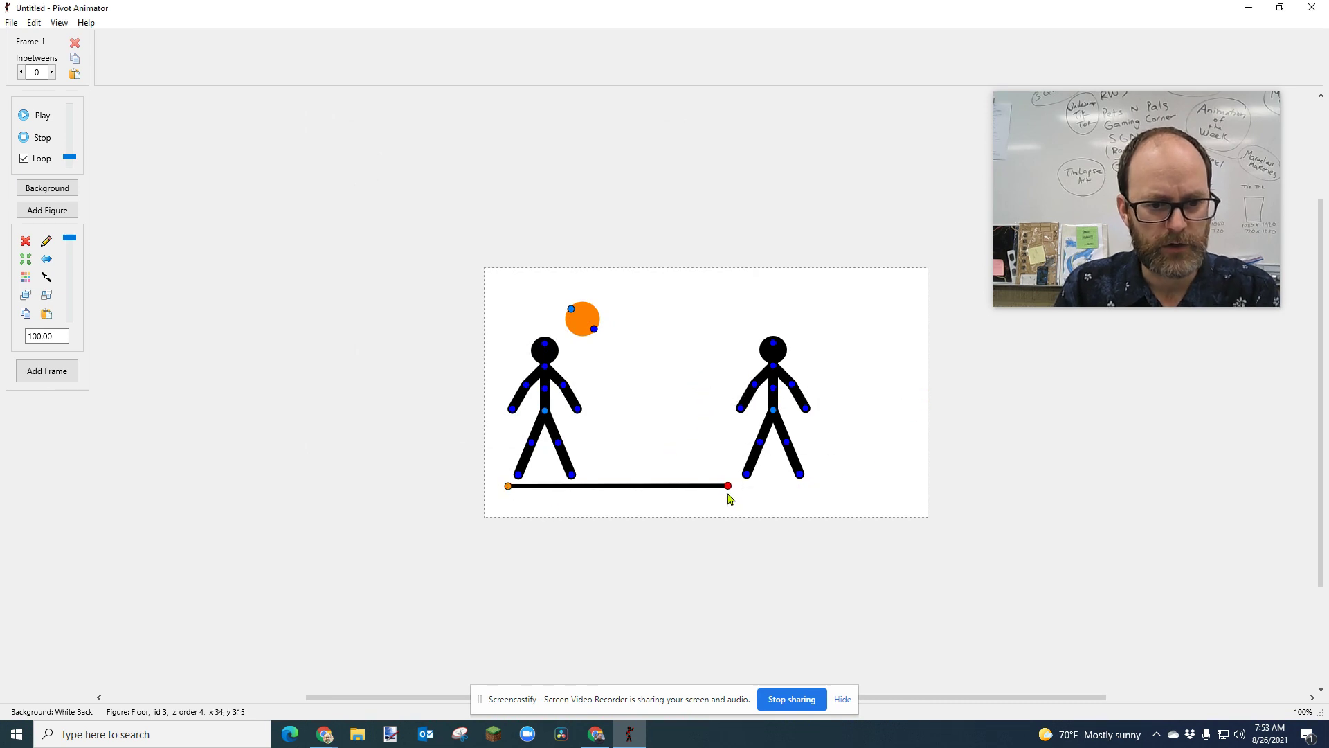
{"action": "left_click_drag", "start_coordinate": [729, 486], "coordinate": [935, 493]}
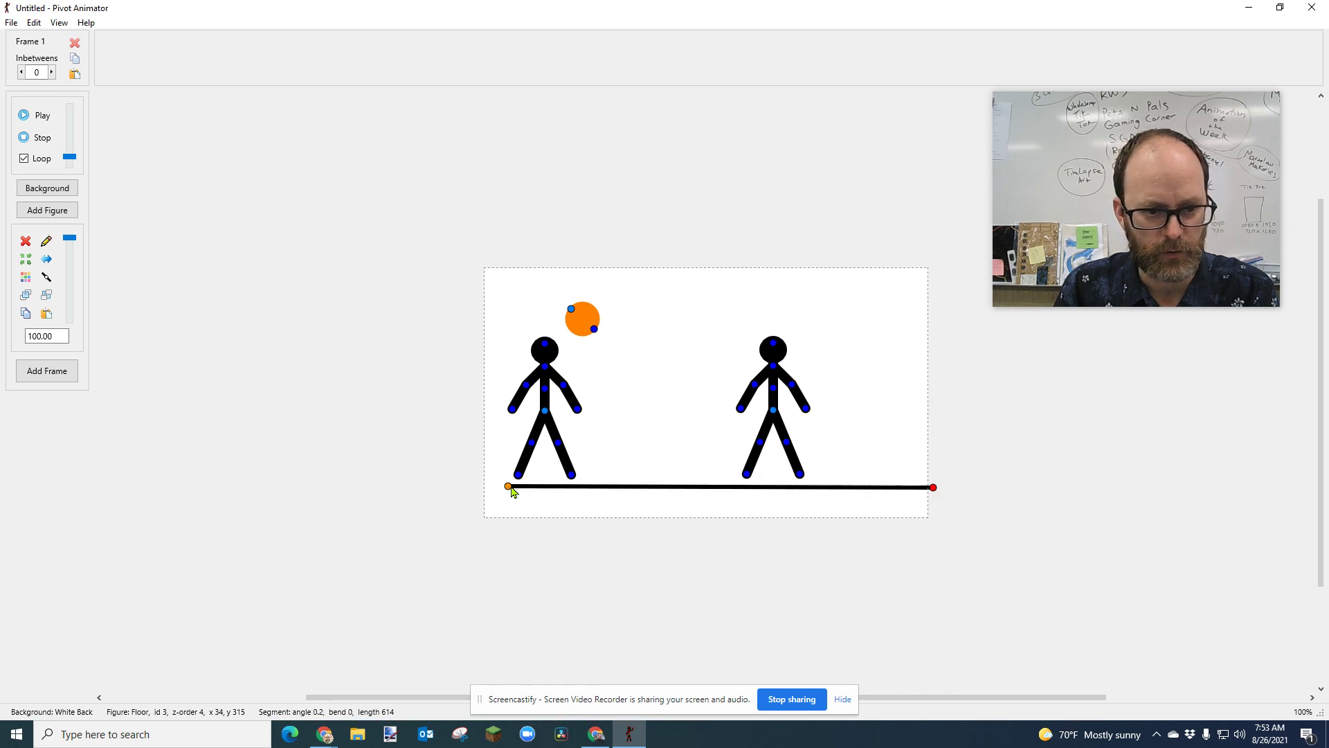
{"action": "left_click_drag", "start_coordinate": [511, 490], "coordinate": [481, 493]}
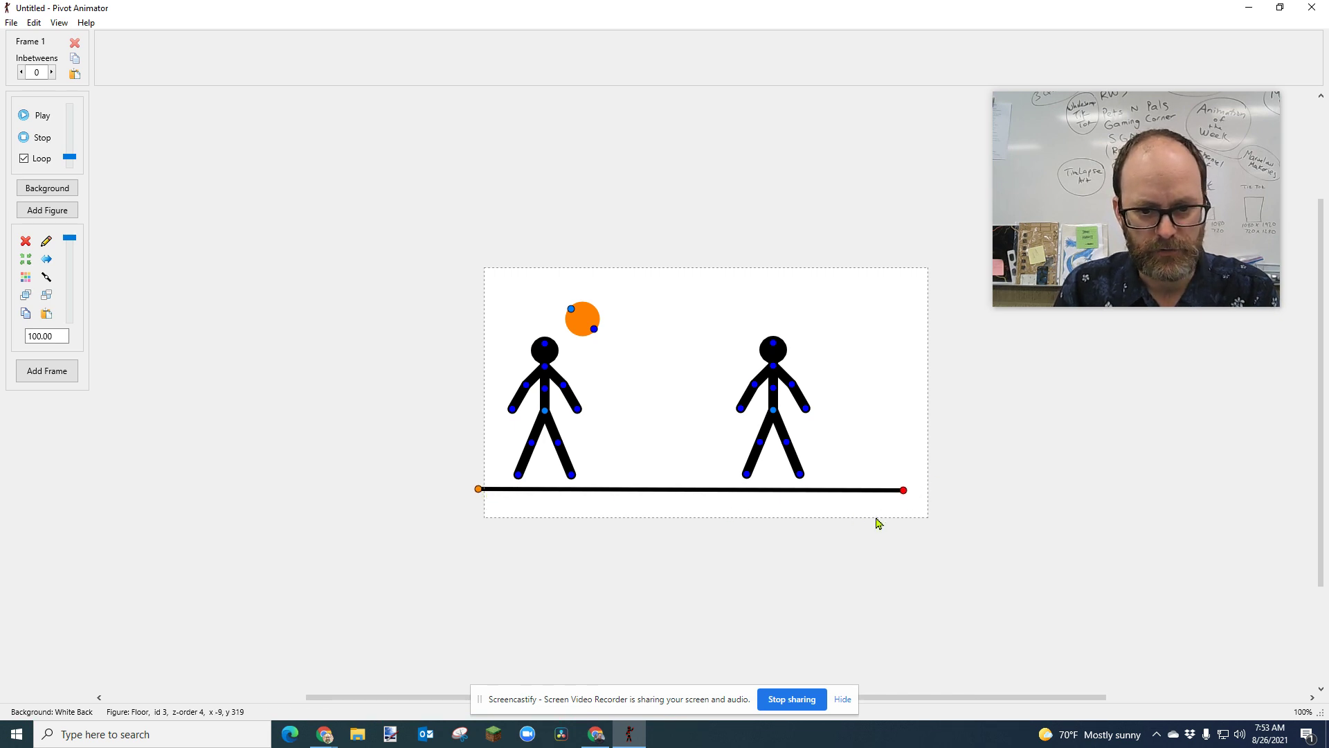
{"action": "left_click_drag", "start_coordinate": [903, 491], "coordinate": [953, 499]}
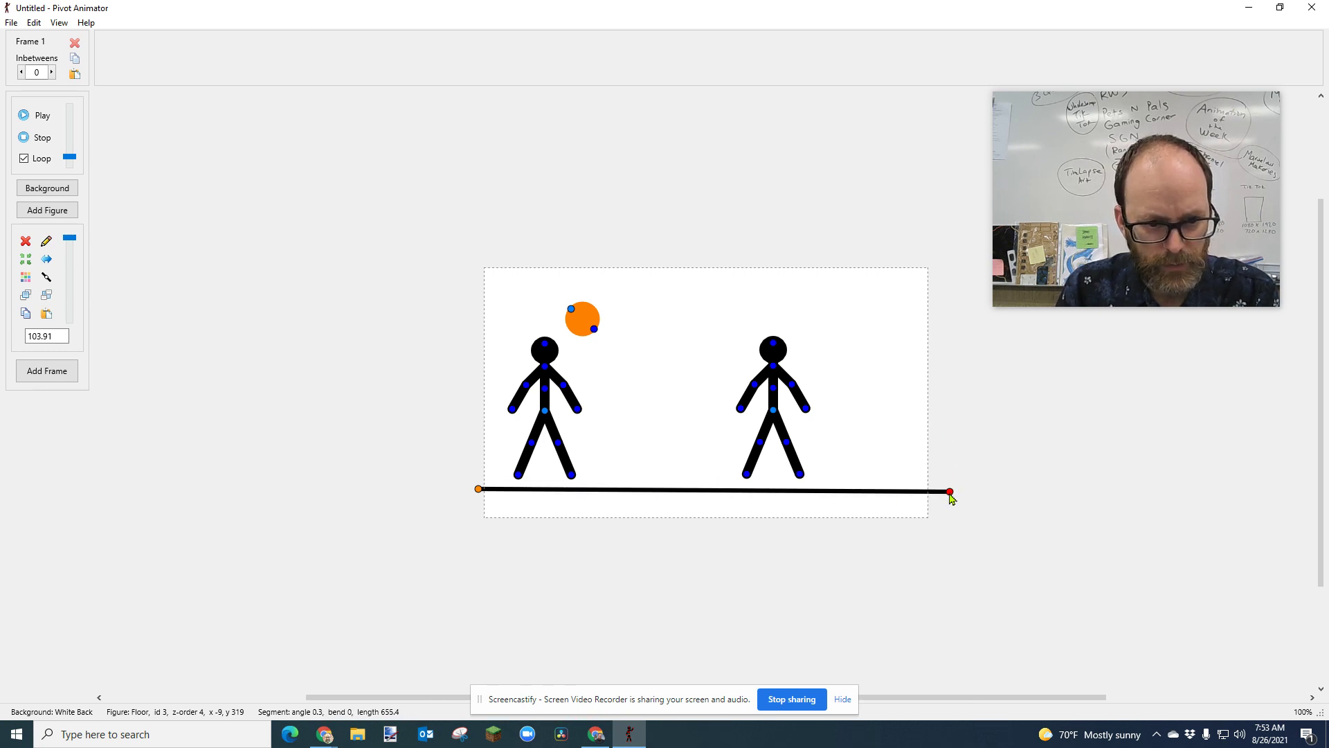
Lower the ball and floor together, then place the ball at the left stick figure's hand
{"action": "left_click", "coordinate": [572, 312], "text": "shift"}
{"action": "mouse_move", "coordinate": [571, 312]}
{"action": "left_mouse_down"}
{"action": "mouse_move", "coordinate": [589, 411]}
{"action": "mouse_move", "coordinate": [578, 324]}
{"action": "left_mouse_up"}
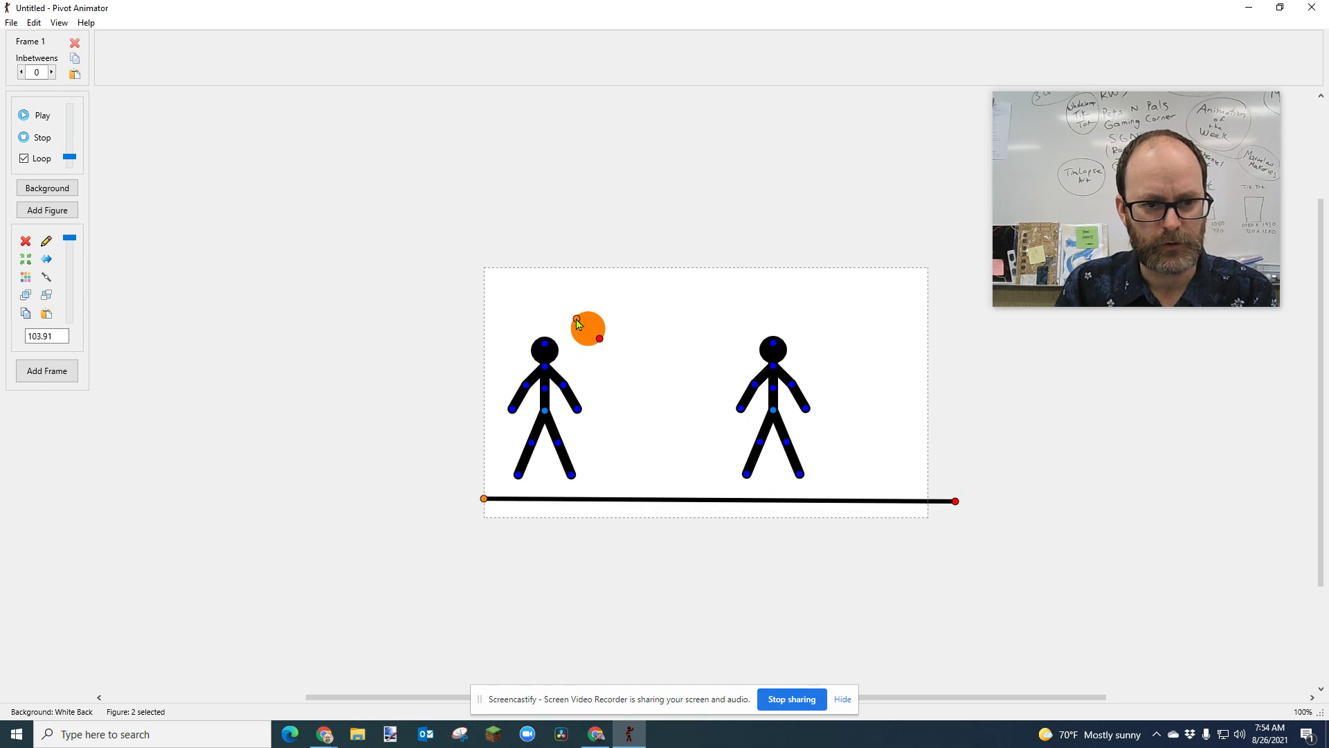
{"action": "left_click", "coordinate": [545, 413]}
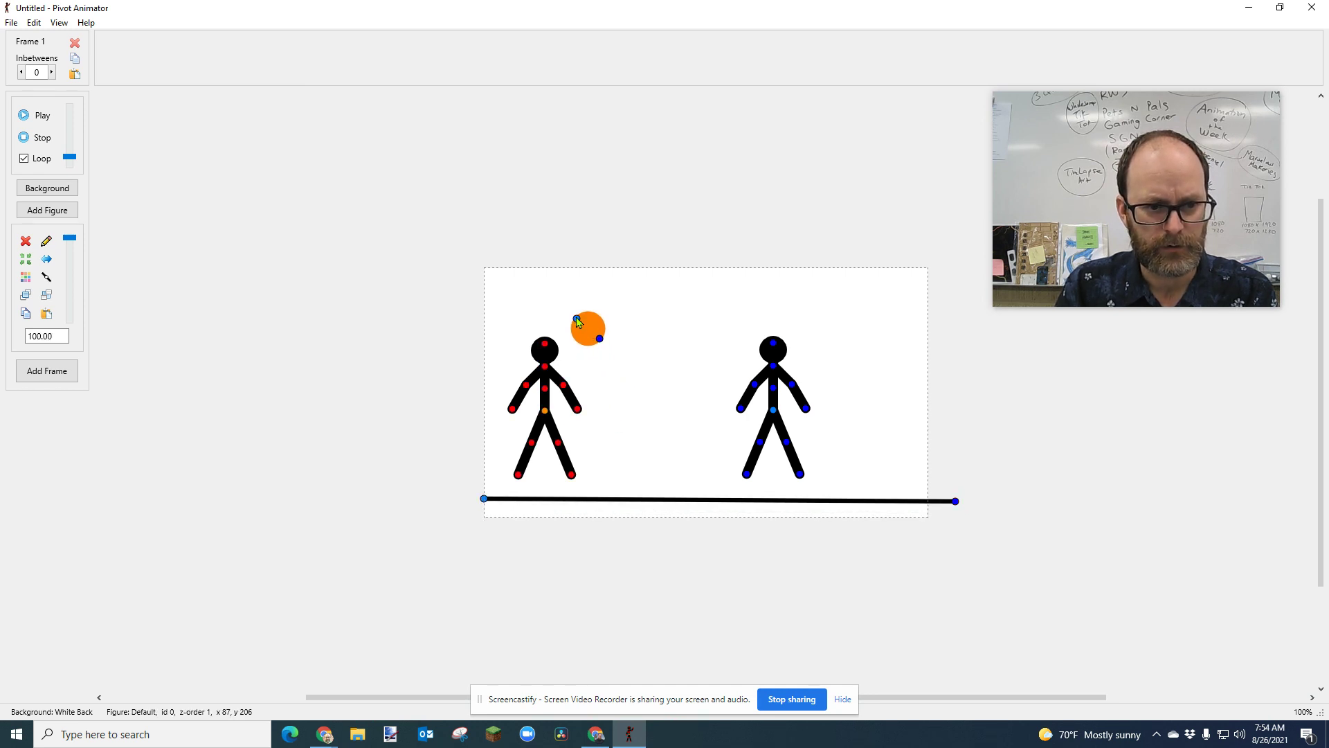
{"action": "left_click_drag", "start_coordinate": [579, 320], "coordinate": [580, 427]}
{"action": "left_click", "coordinate": [583, 410]}
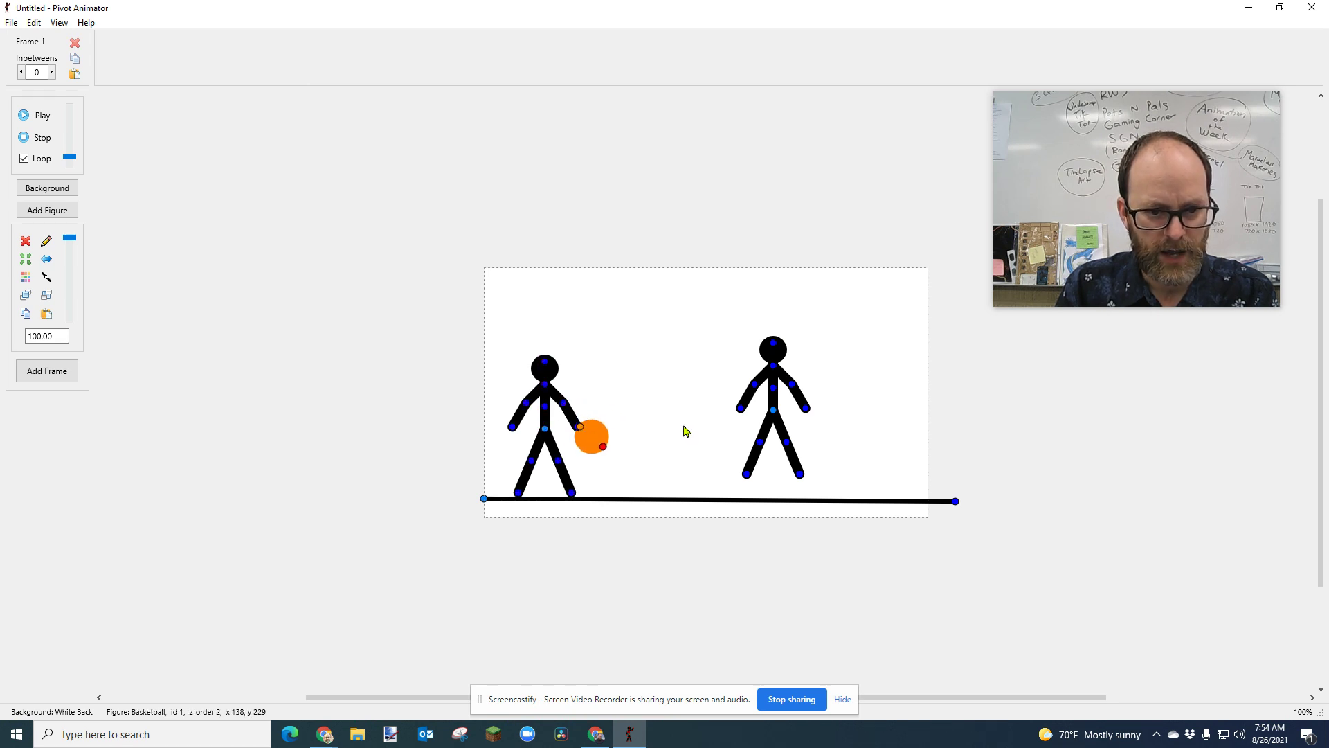
{"action": "left_click", "coordinate": [773, 414]}
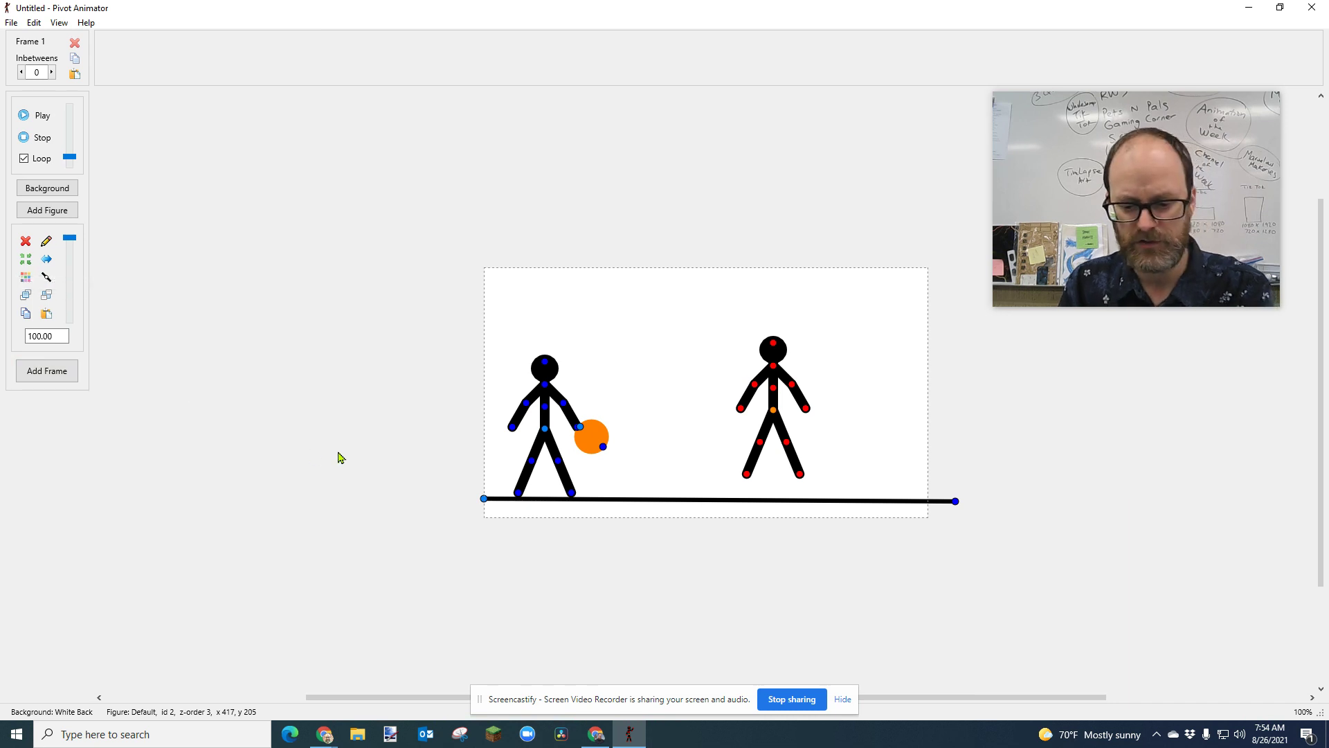
Delete the right stick figure from the stage
{"action": "key", "text": "Delete"}
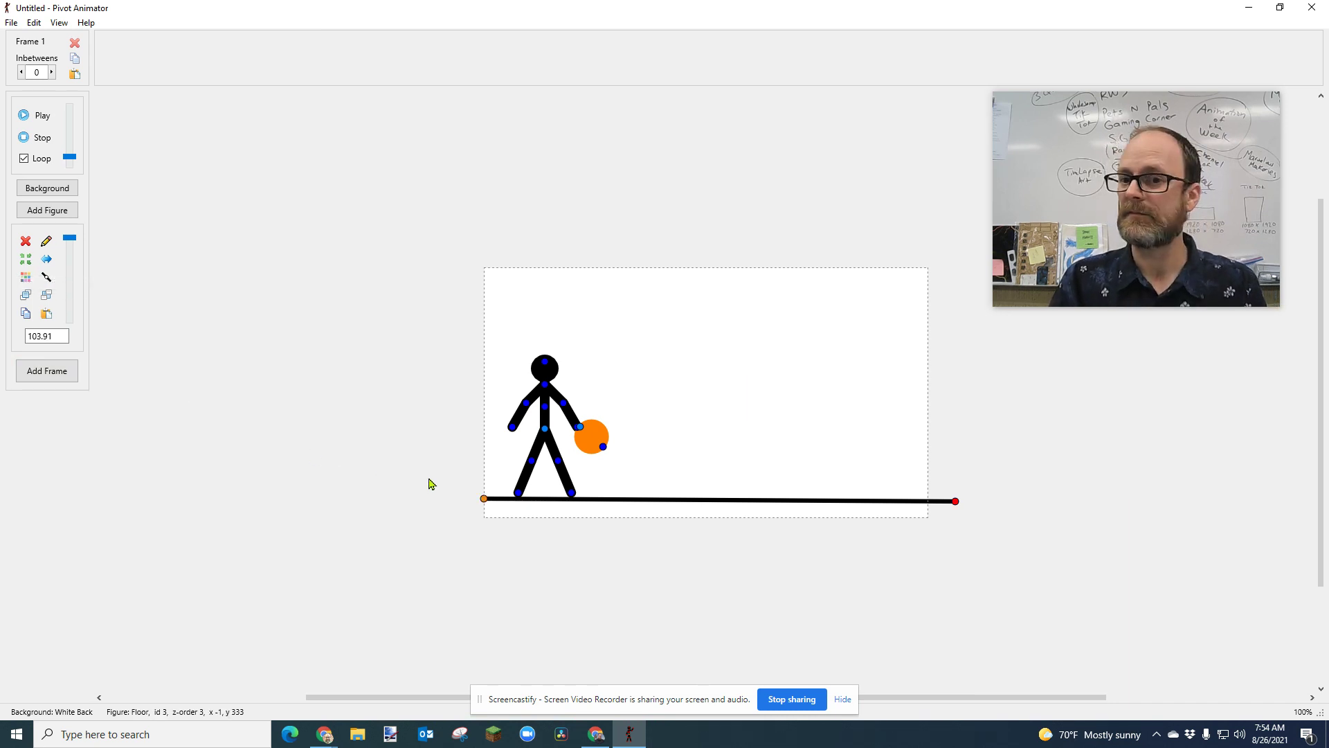